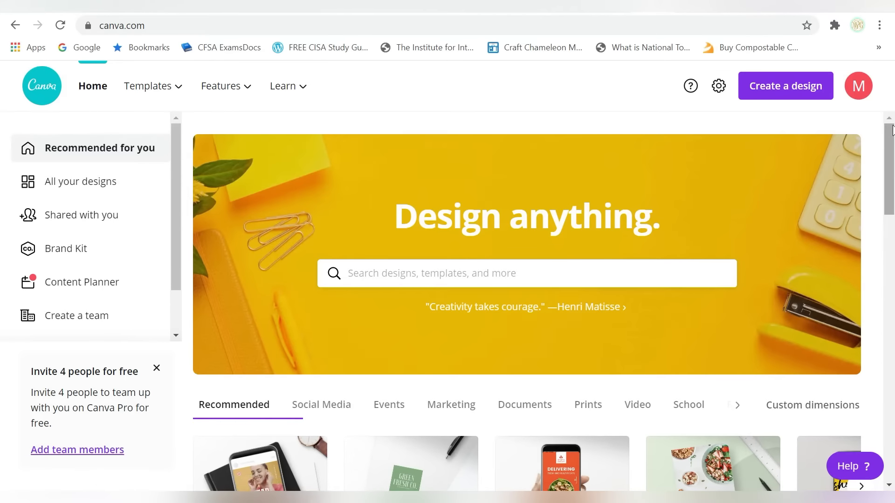
- Start a custom-dimensions design, enter a width of 13 and height of 19, and switch the unit to inches
left_click_drag(891, 140, 874, 174)
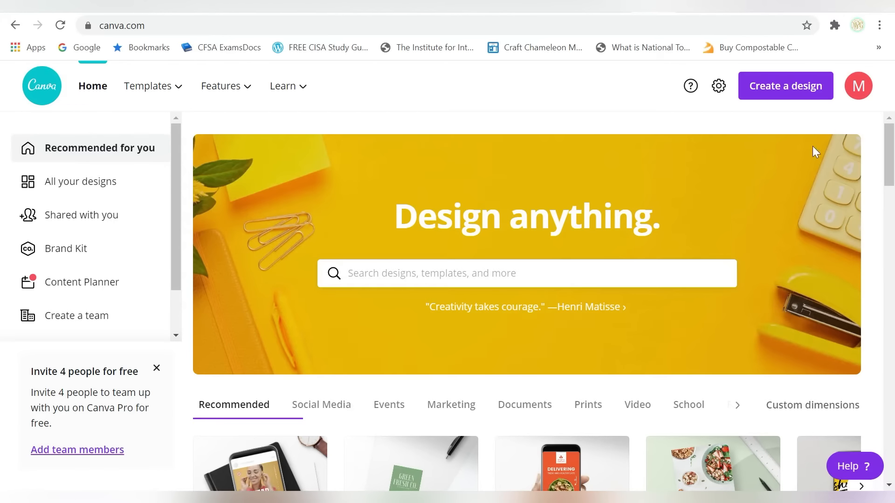
left_click(783, 95)
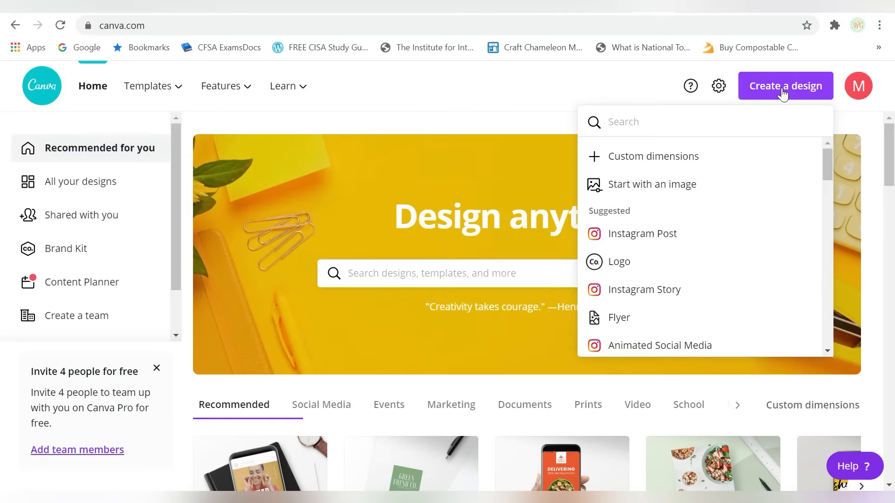
left_click(653, 161)
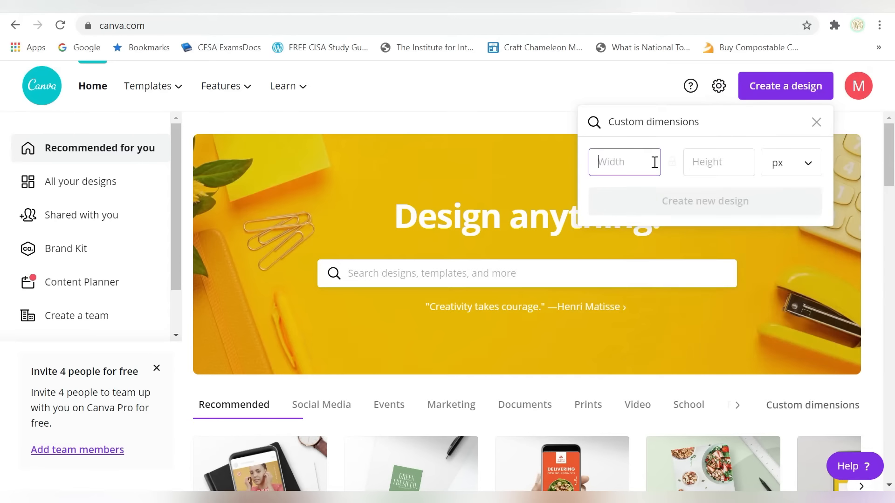
type("13")
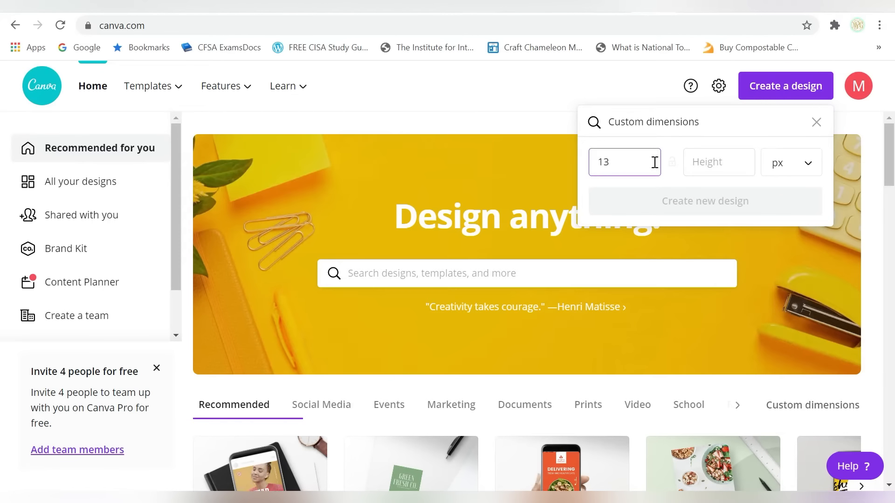
key("Tab")
type("19")
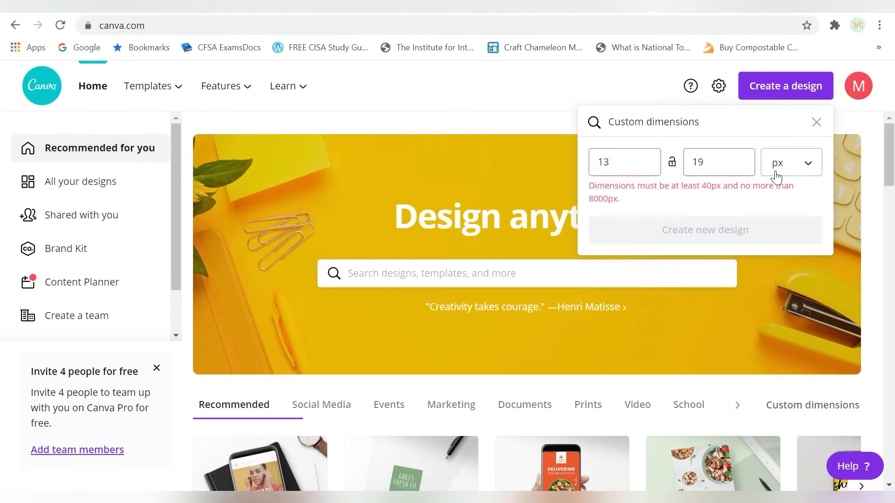
left_click(765, 165)
left_click(779, 195)
- Enter a width of 13 in and a height of 19 in and create the new design
double_click(641, 166)
type("13")
key("Tab")
type("19")
left_click(678, 127)
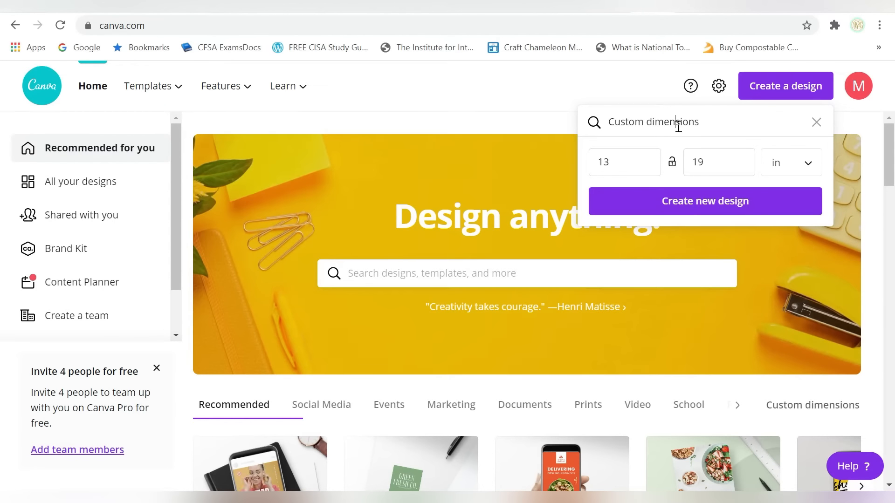
left_click(659, 208)
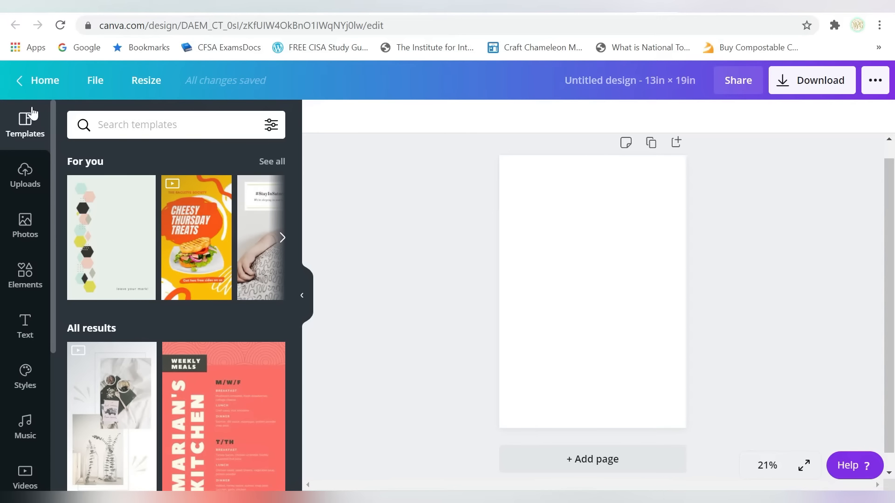
- Remove the white wood grunge image and the plaid gnomes image from the uploaded images
left_click(25, 181)
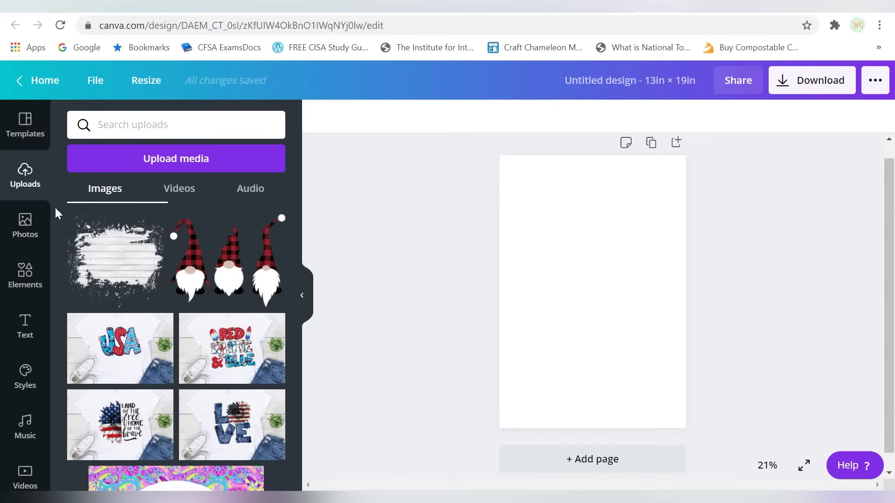
left_click(26, 327)
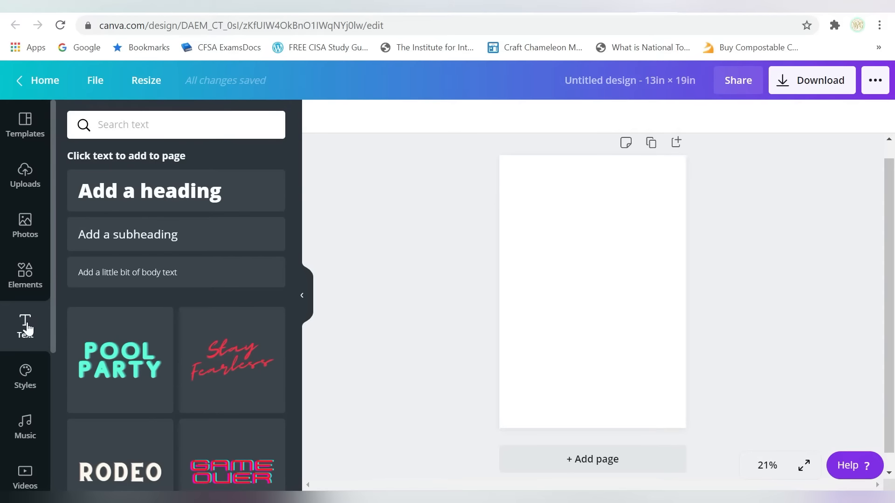
left_click(24, 181)
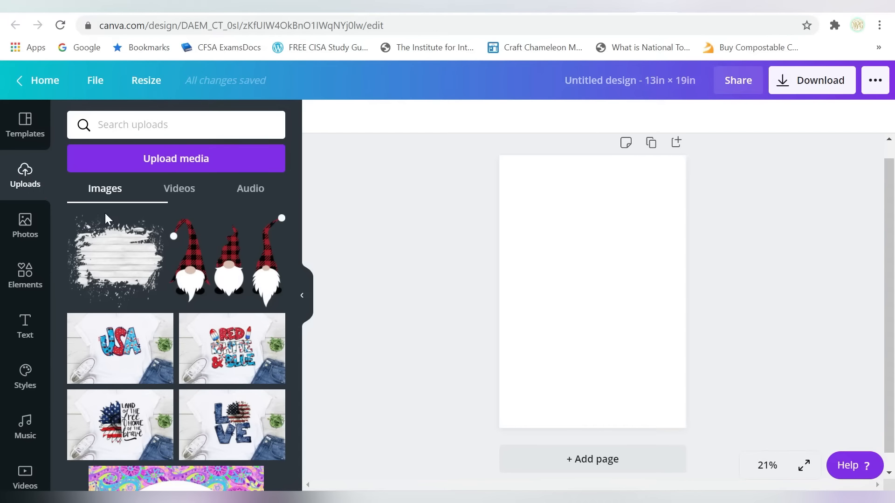
left_click(79, 226)
left_click(180, 226)
left_click(193, 463)
left_click(494, 301)
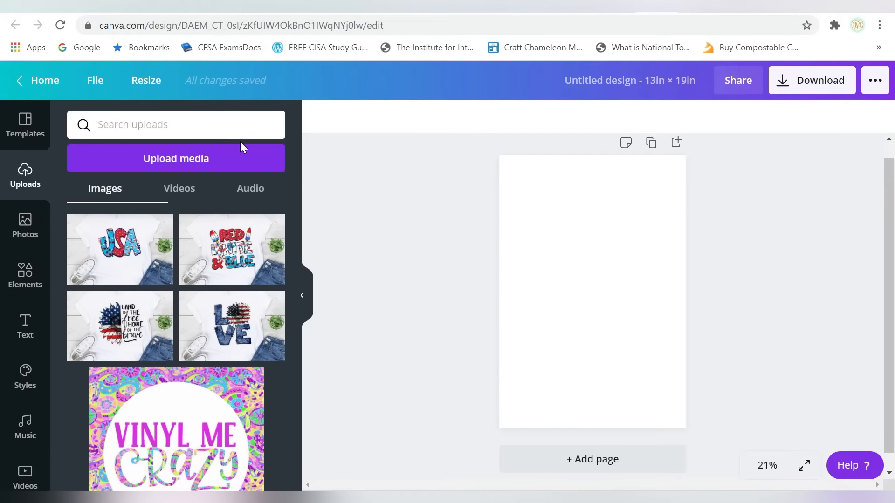
- Upload the Christmas Gnome image from the device's Downloads folder
left_click(189, 161)
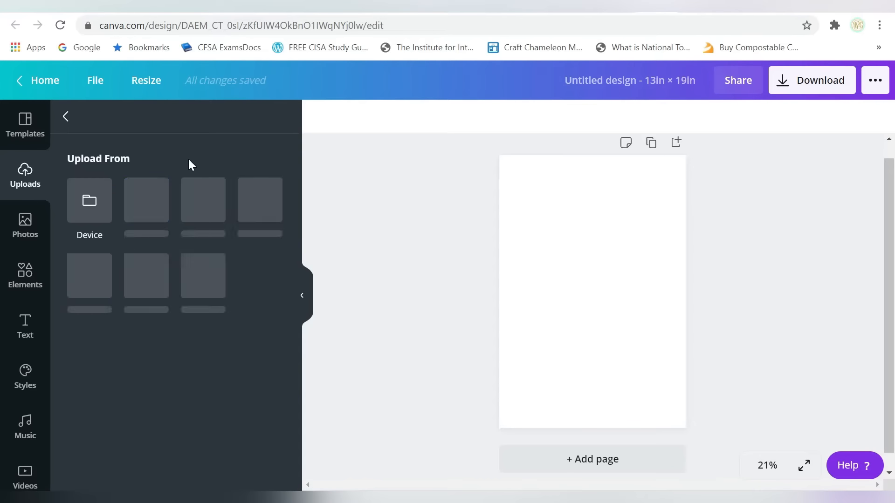
left_click(95, 198)
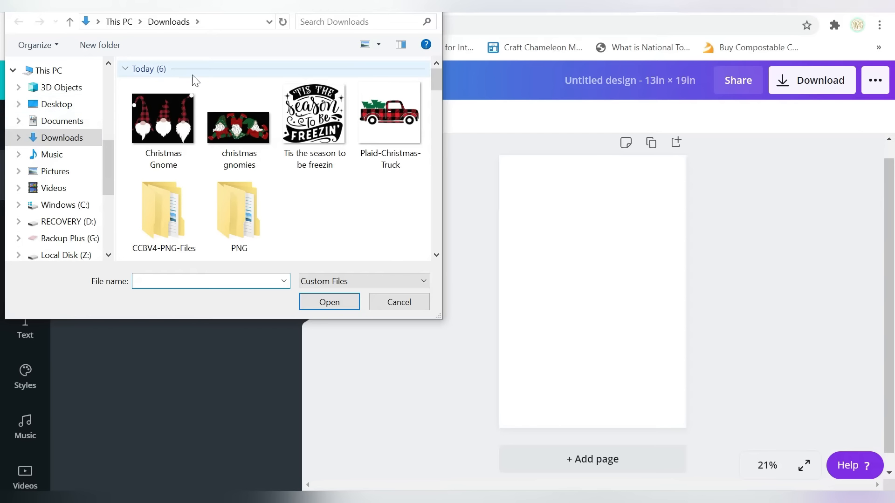
left_click(159, 122)
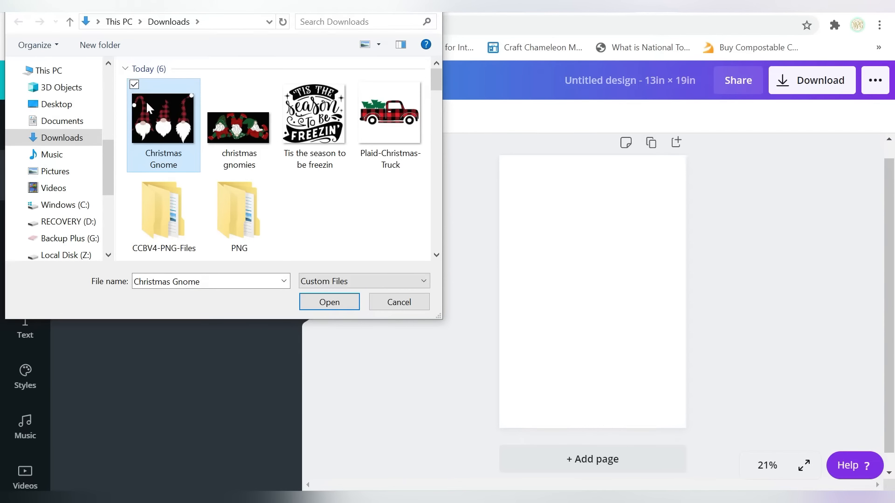
double_click(159, 123)
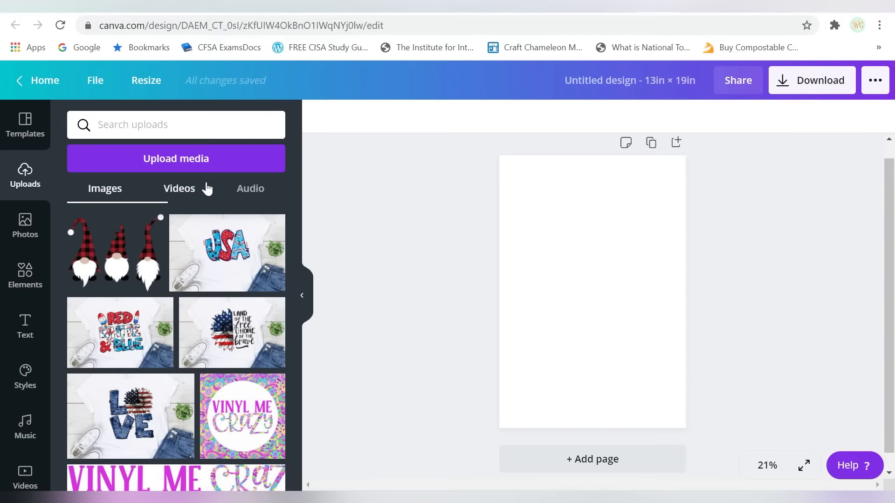
- Begin another upload from the device and browse to Downloads Folder 062620 inside the OneDrive Downloads folder
left_click(206, 167)
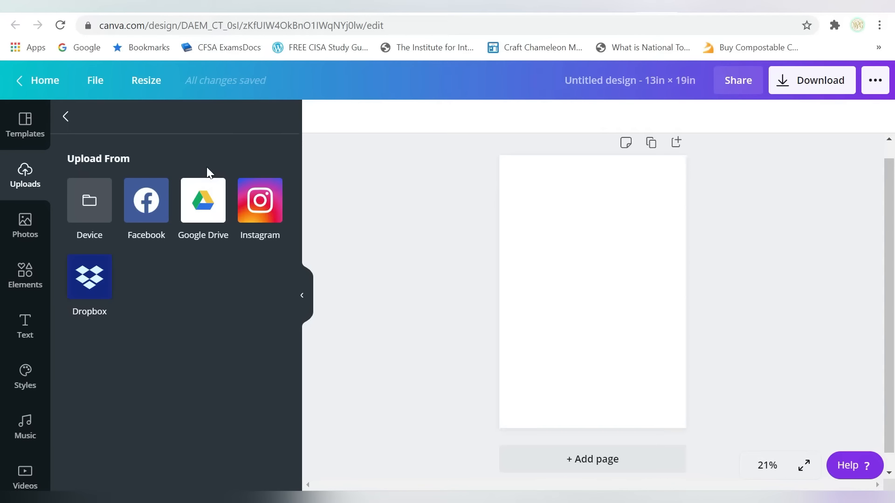
left_click(89, 200)
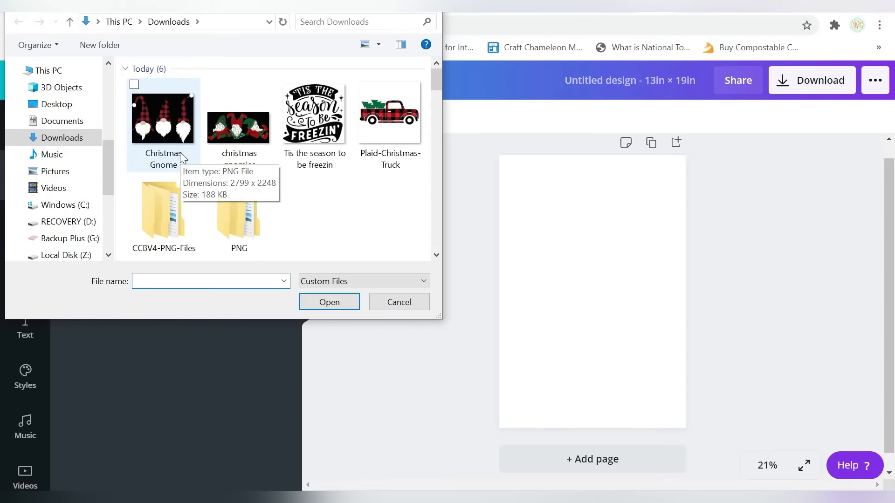
left_click_drag(107, 172, 107, 200)
left_click(70, 171)
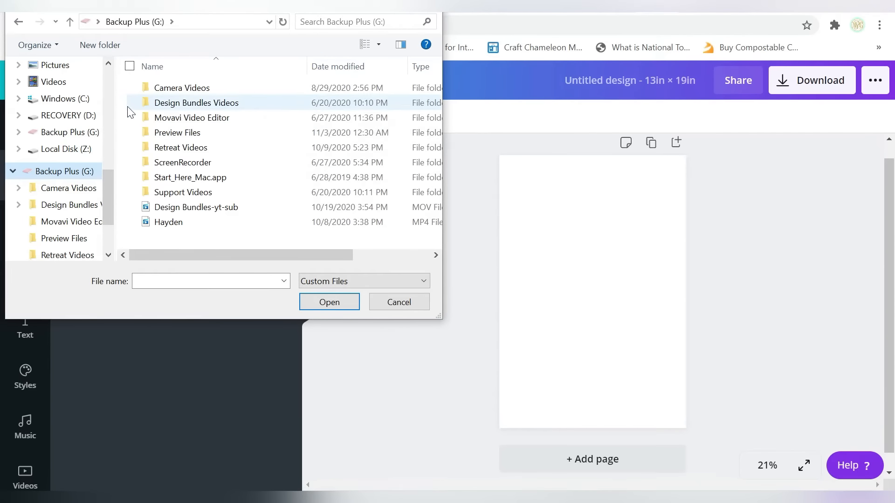
left_click_drag(108, 183, 91, 108)
left_click(53, 127)
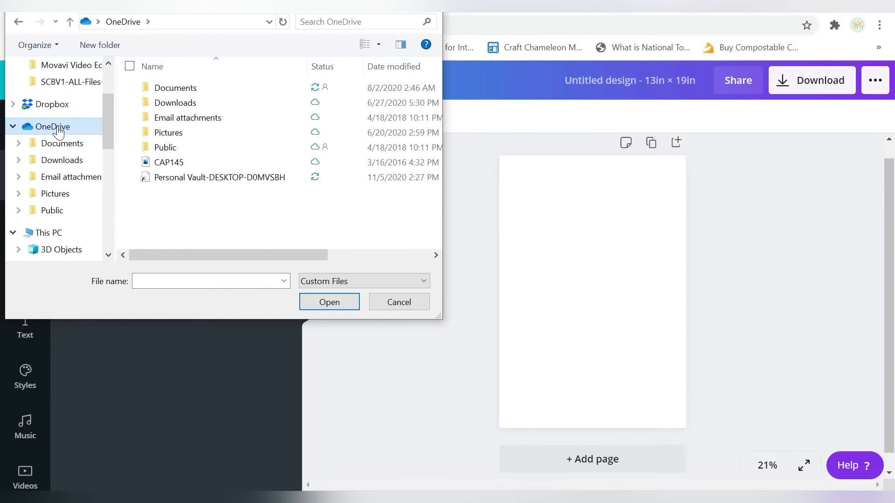
left_click(51, 143)
left_click(57, 161)
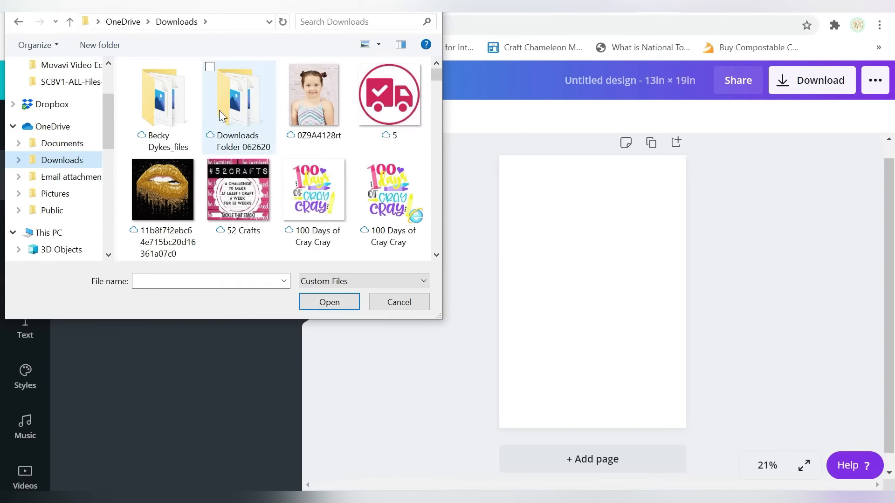
double_click(219, 110)
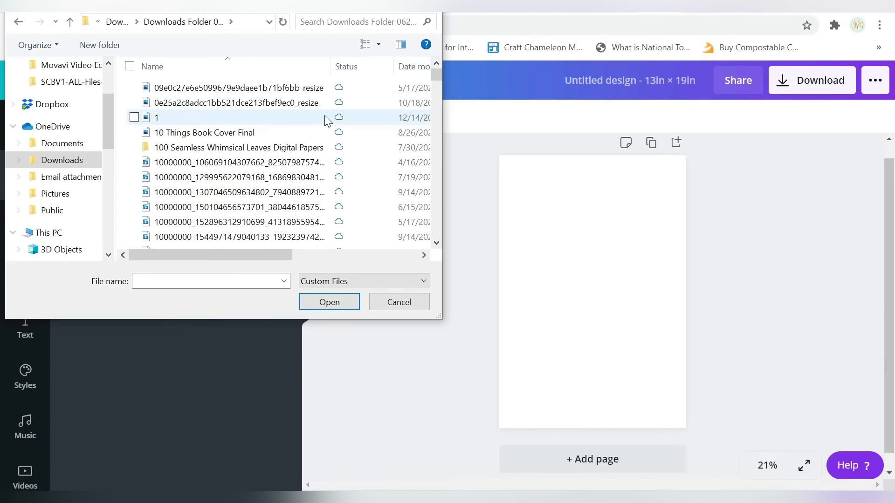
- Search the folder for "grungewood" and upload the white wood grunge background image
left_click(376, 19)
left_click(336, 36)
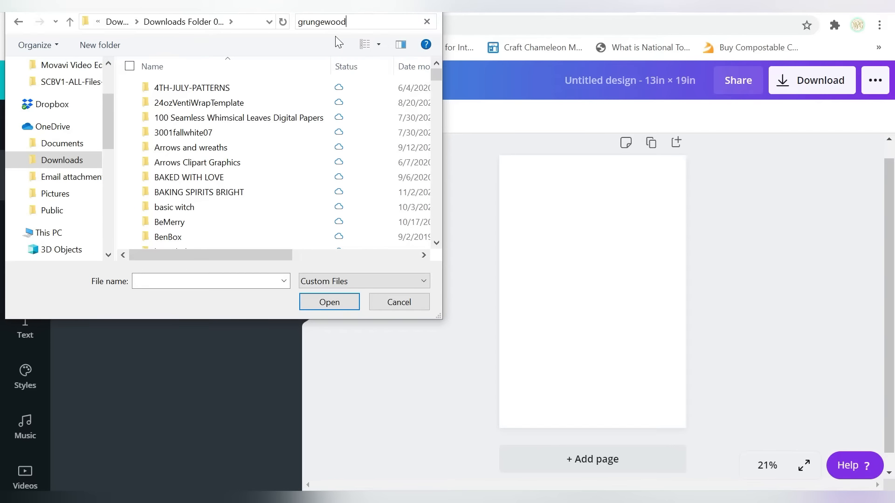
left_click_drag(438, 93, 287, 176)
double_click(287, 177)
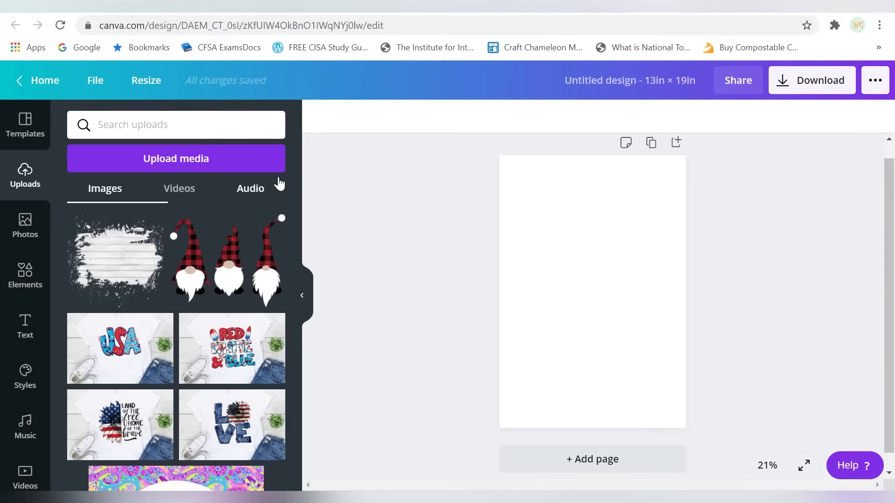
- Place the white wood grunge background on the blank page and the plaid gnomes image over it
mouse_move(117, 261)
left_mouse_down()
mouse_move(539, 270)
mouse_move(562, 250)
left_mouse_up()
mouse_move(254, 251)
left_mouse_down()
mouse_move(589, 289)
mouse_move(626, 359)
mouse_move(612, 289)
left_mouse_up()
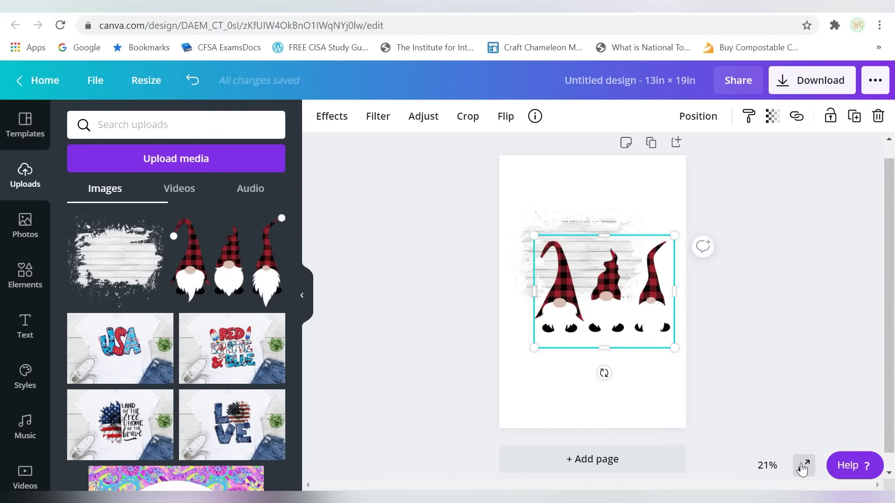
- Scale the gnomes image down and position it so that it fits inside the white wood background
left_click(767, 465)
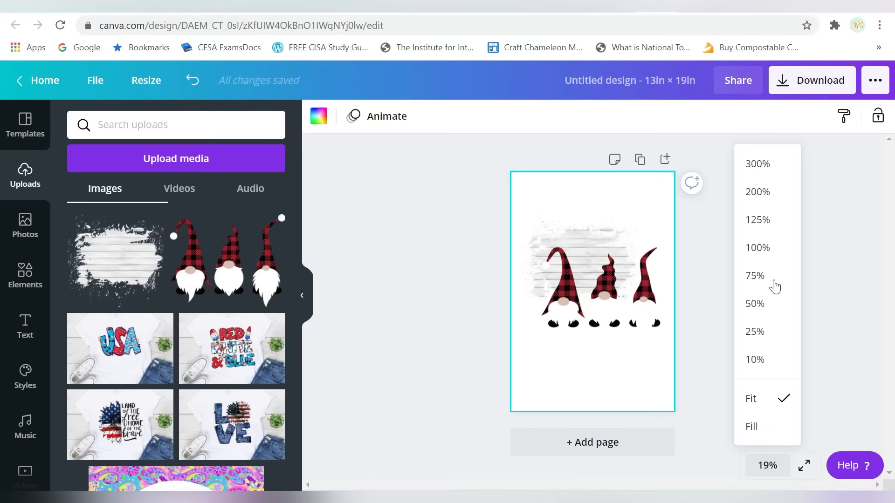
left_click(760, 247)
left_click(769, 462)
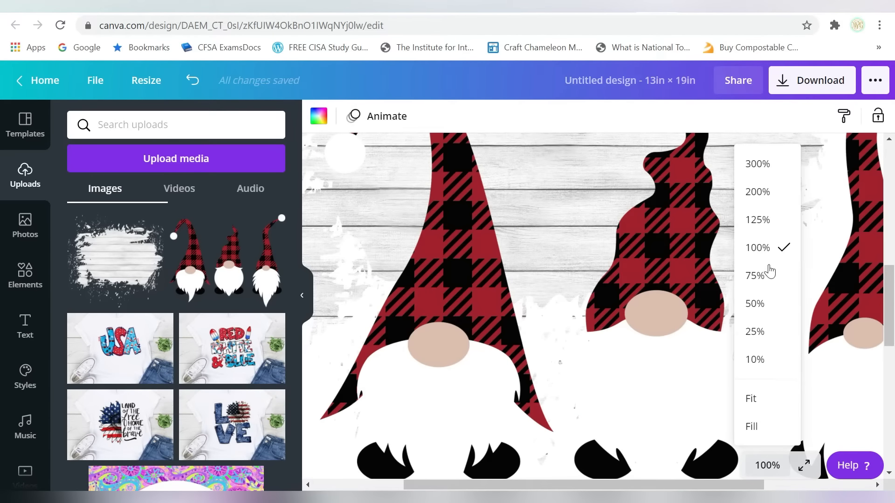
left_click(769, 274)
left_click(768, 466)
left_click(763, 303)
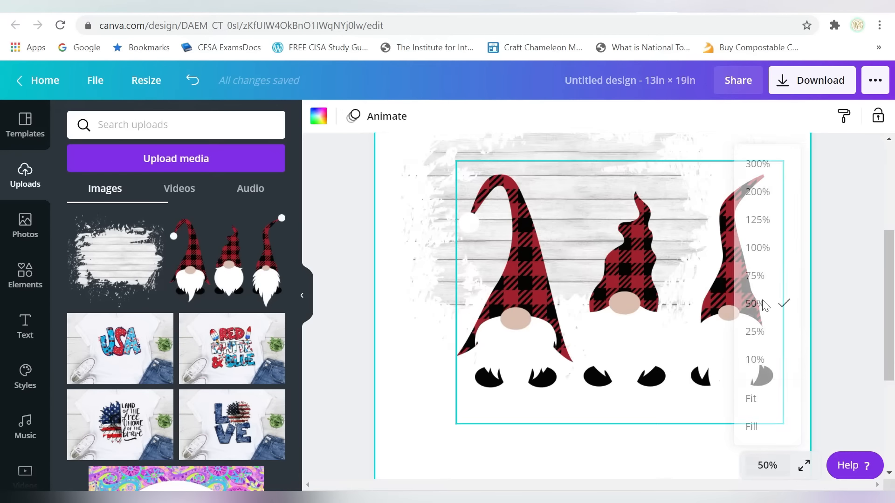
left_click_drag(894, 297, 894, 276)
left_click_drag(628, 330, 628, 293)
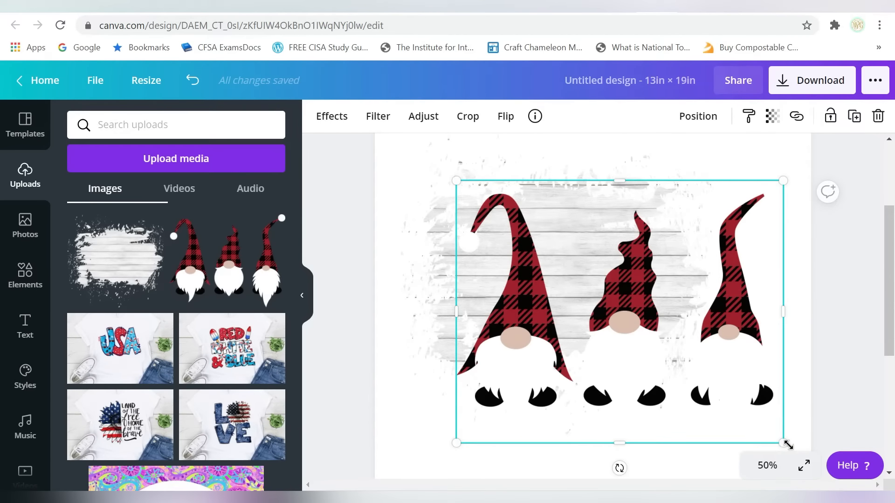
left_click_drag(783, 443, 641, 335)
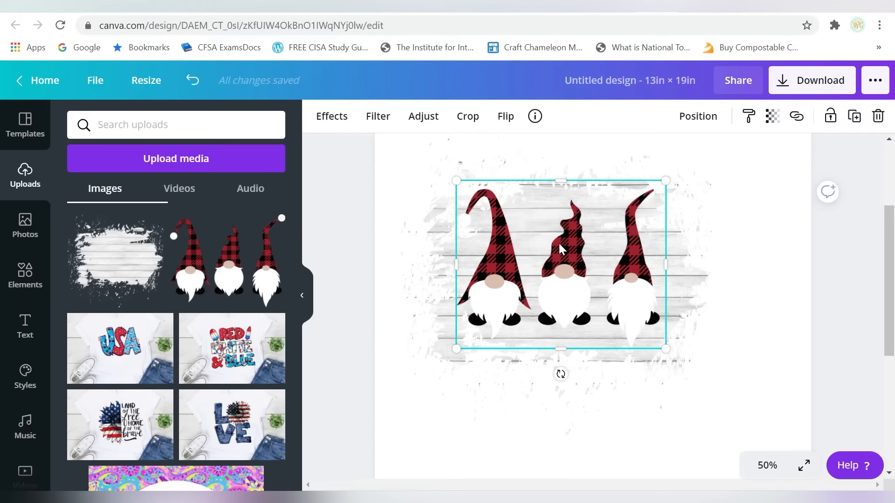
left_click_drag(564, 249, 563, 251)
- Center the gnomes horizontally on the wood background and set them slightly above its vertical middle
left_click_drag(783, 198, 550, 306)
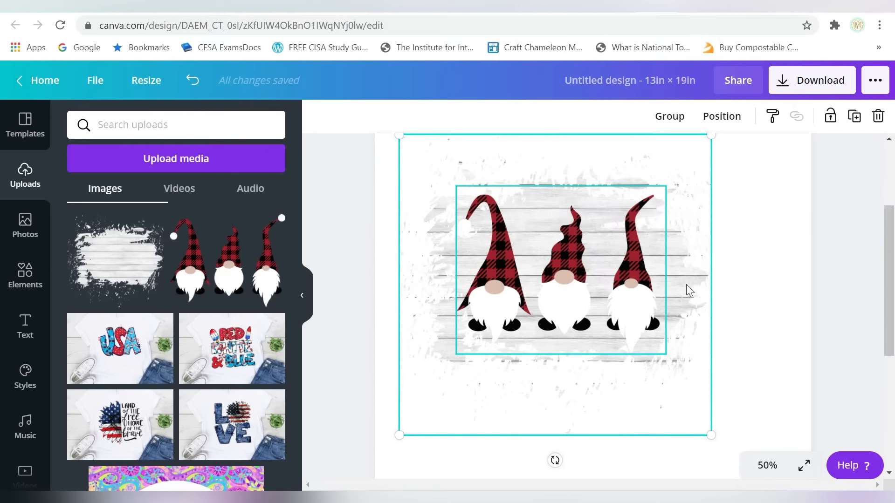
left_click(762, 286)
left_click_drag(559, 264, 550, 282)
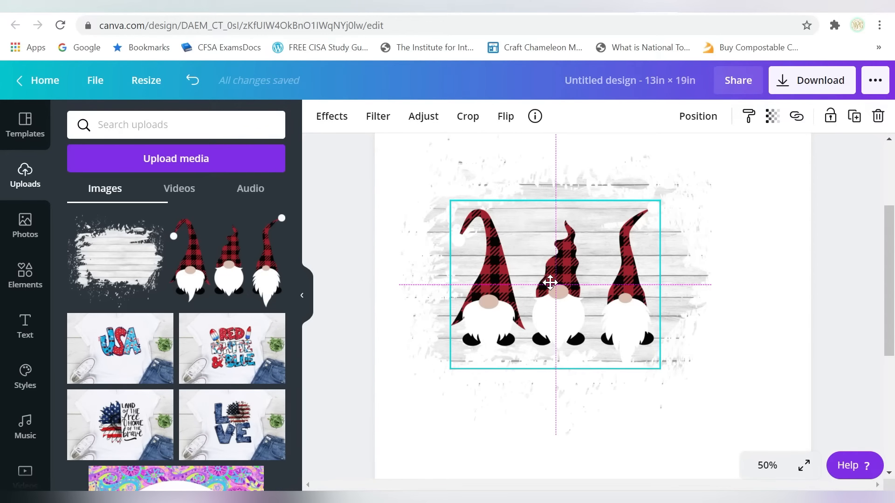
left_click_drag(550, 283, 550, 267)
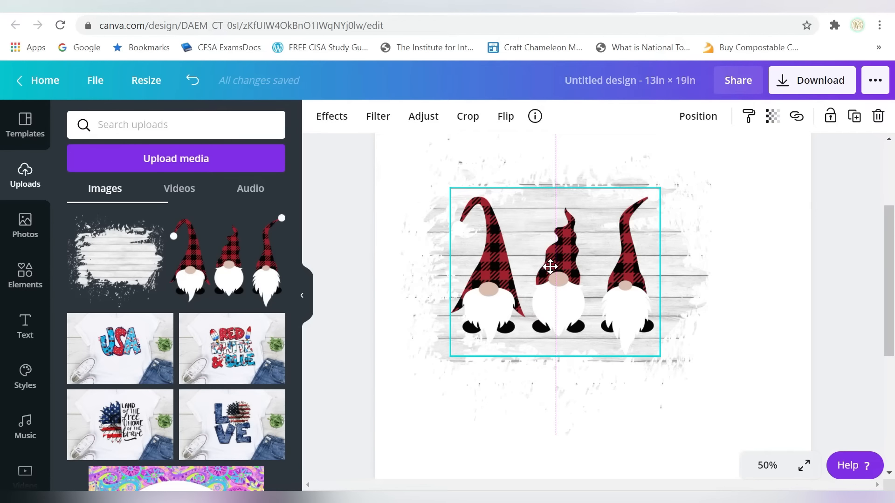
left_click_drag(550, 267, 550, 266)
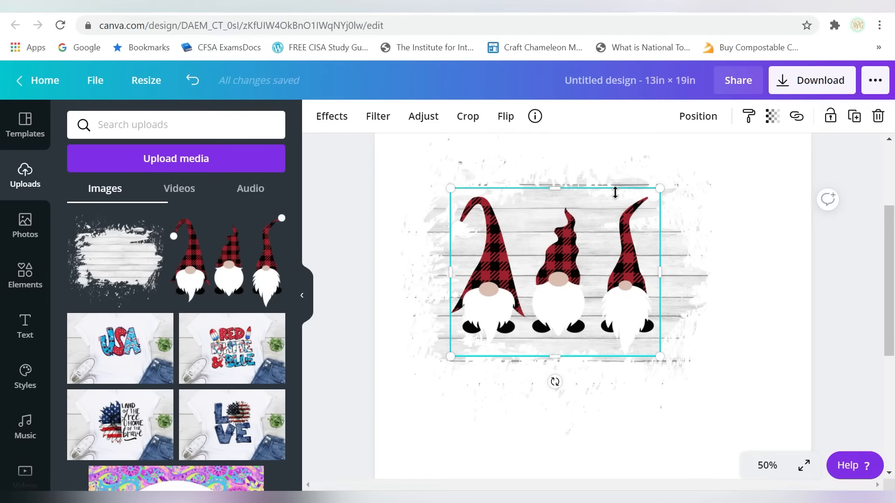
left_click(781, 171)
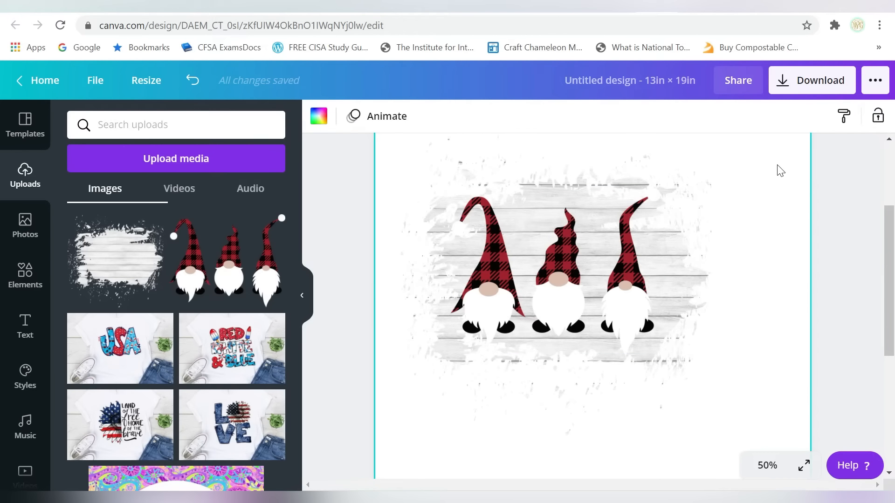
- Add a heading text box to the page and set its text to "Merry Christmas"
left_click(24, 331)
left_click(146, 192)
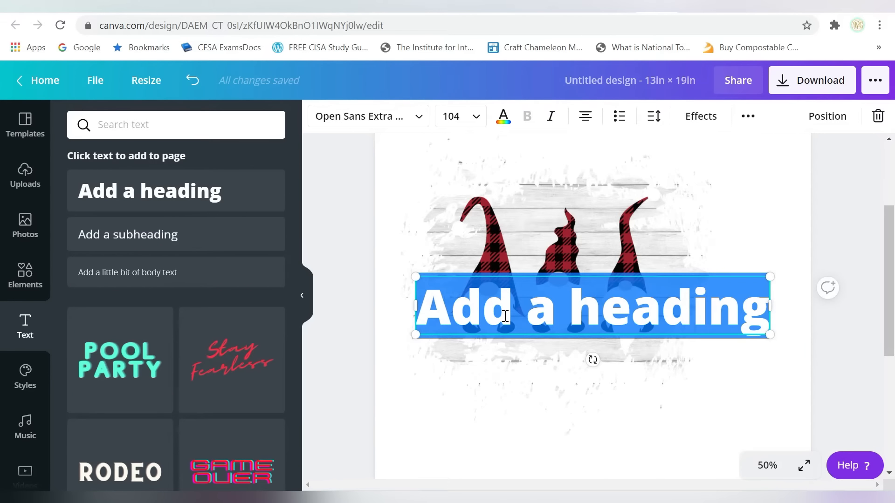
type("Merry")
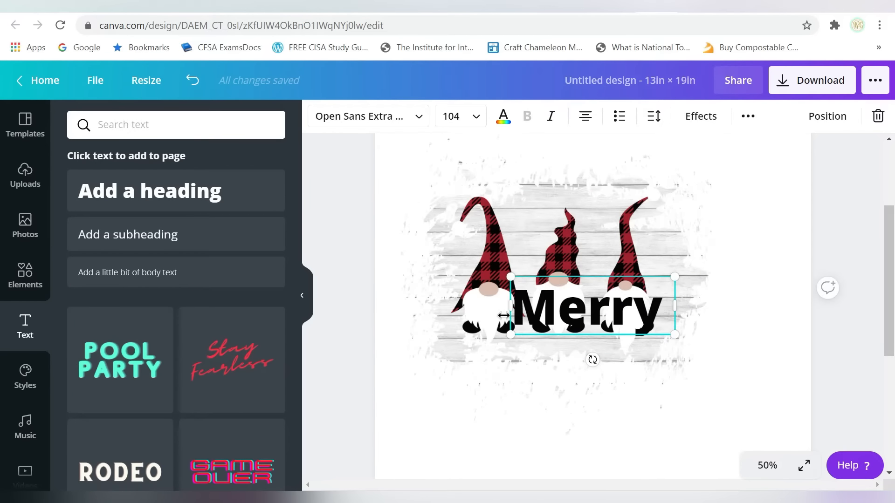
type(" Christmas")
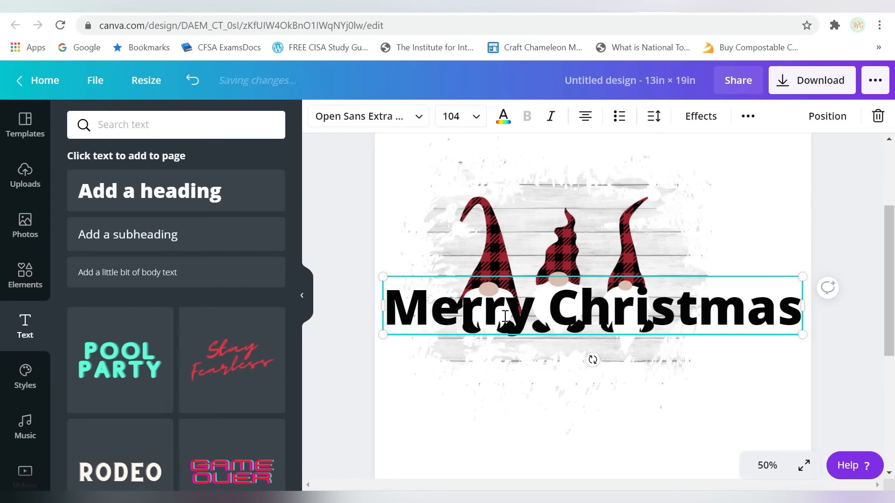
left_click(771, 216)
left_click(742, 317)
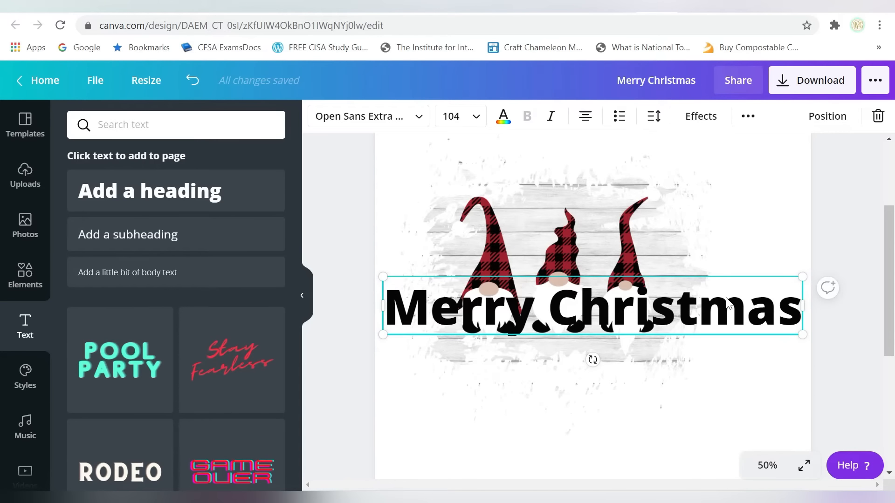
- Upload the custom font "Bambang Signature vol 20" from the Downloads folder to the brand fonts and accept the usage-rights confirmation
left_click(405, 125)
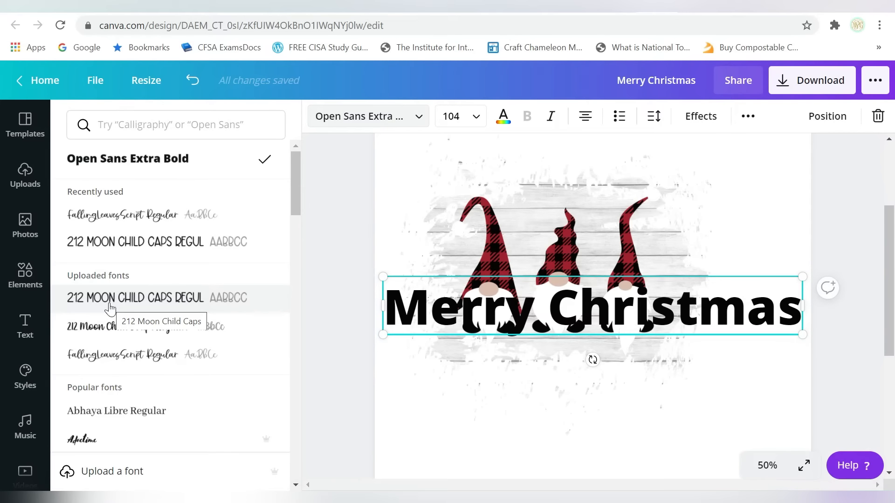
left_click(111, 473)
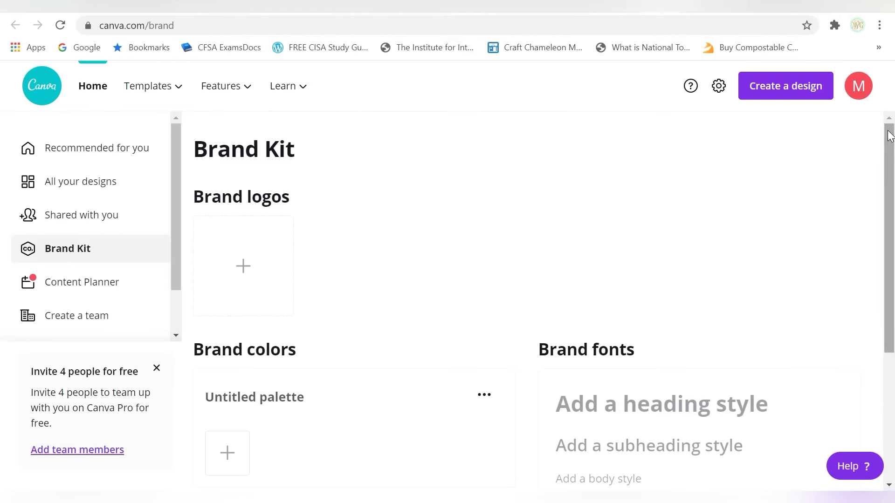
left_click_drag(887, 142, 888, 279)
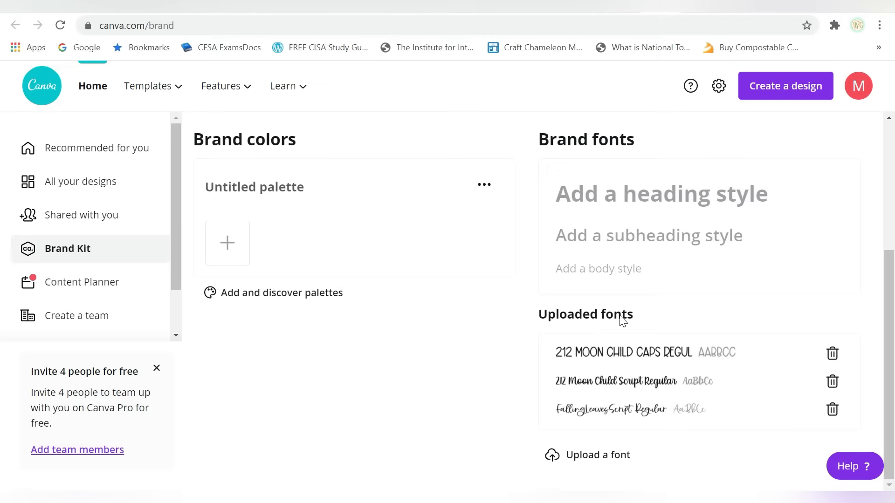
left_click(585, 459)
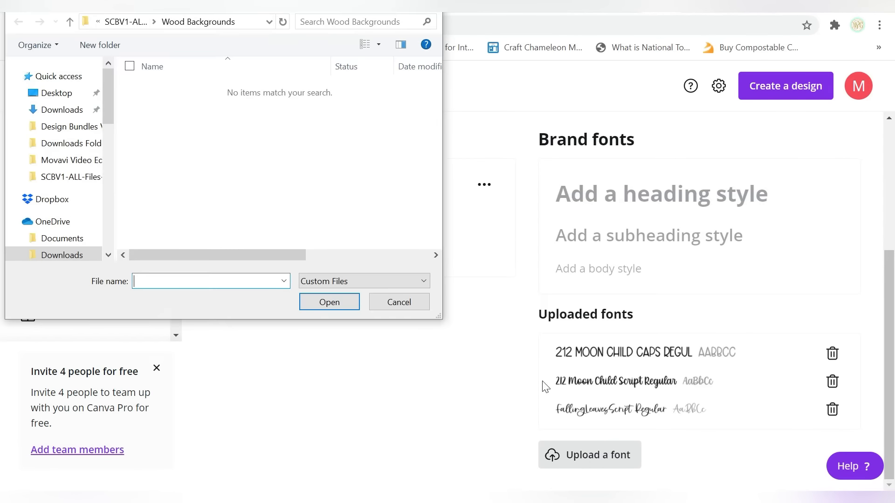
left_click(62, 110)
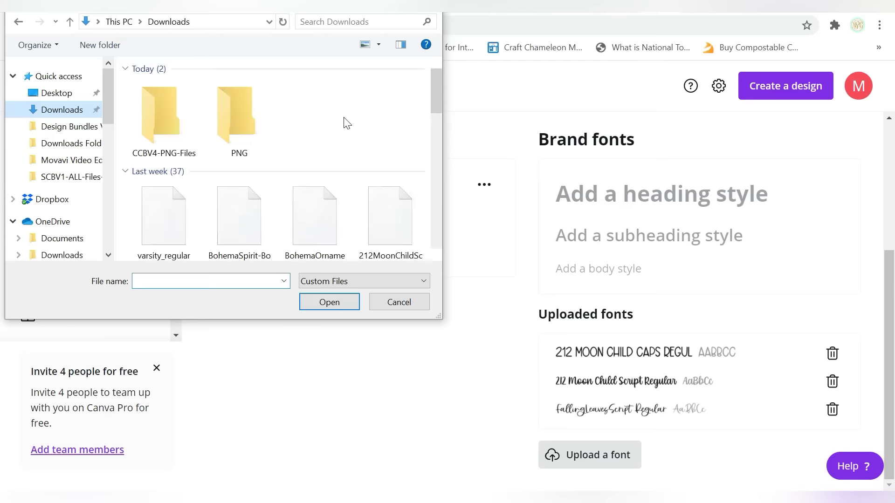
left_click_drag(436, 102, 436, 154)
left_click(396, 136)
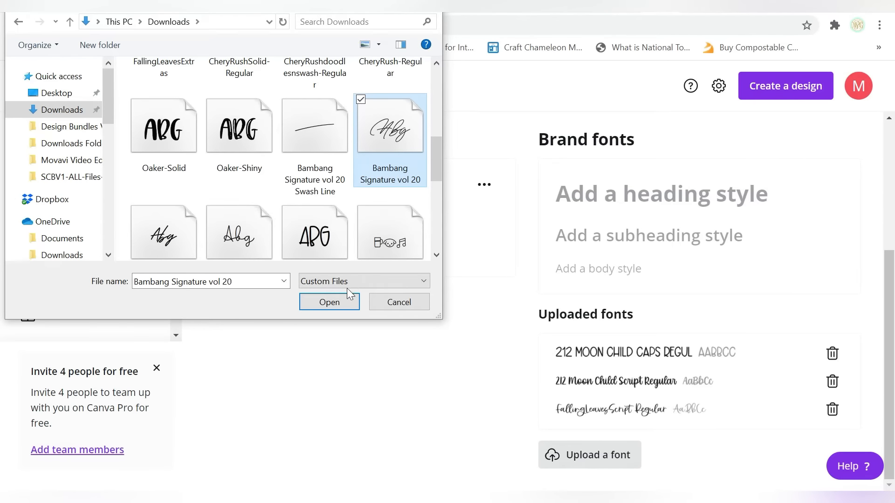
left_click(328, 304)
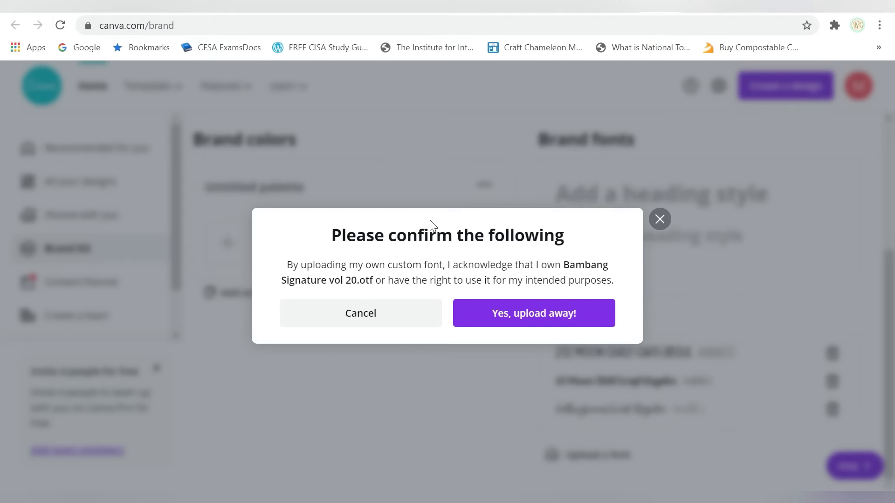
left_click(474, 314)
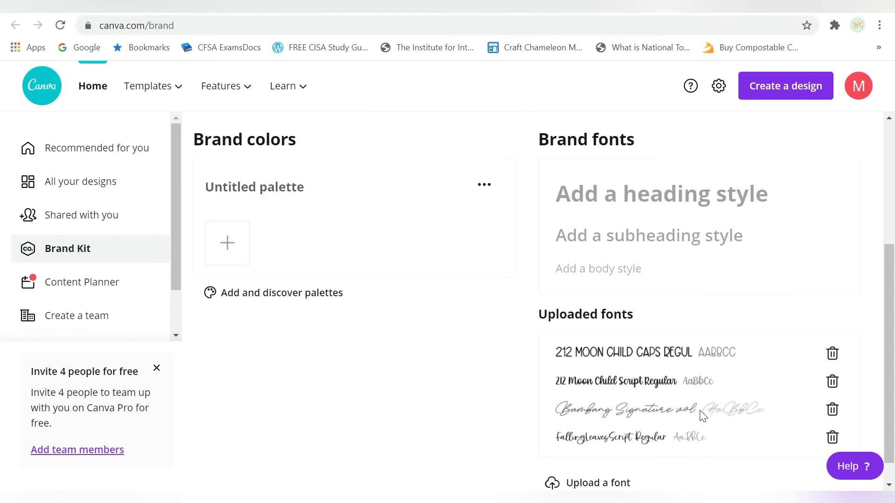
- Return to the design, reload it, and apply the uploaded Bambang Signature font to the "Merry Christmas" heading
left_click(667, 14)
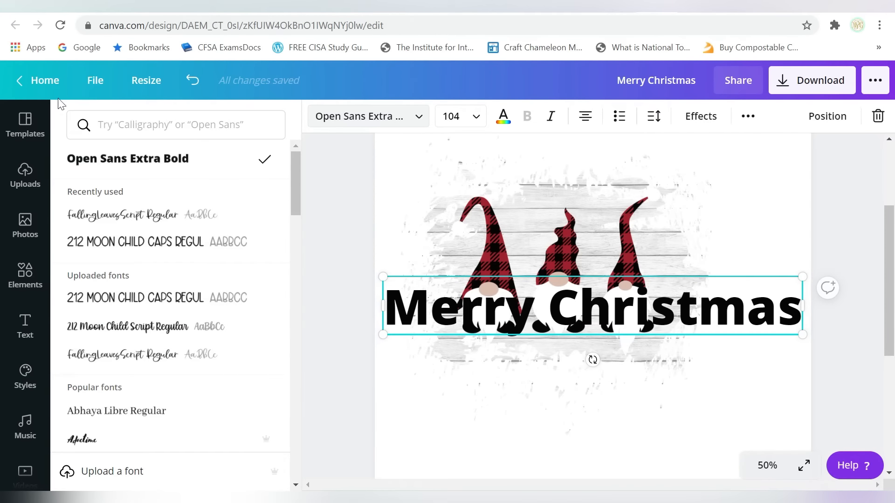
left_click(59, 25)
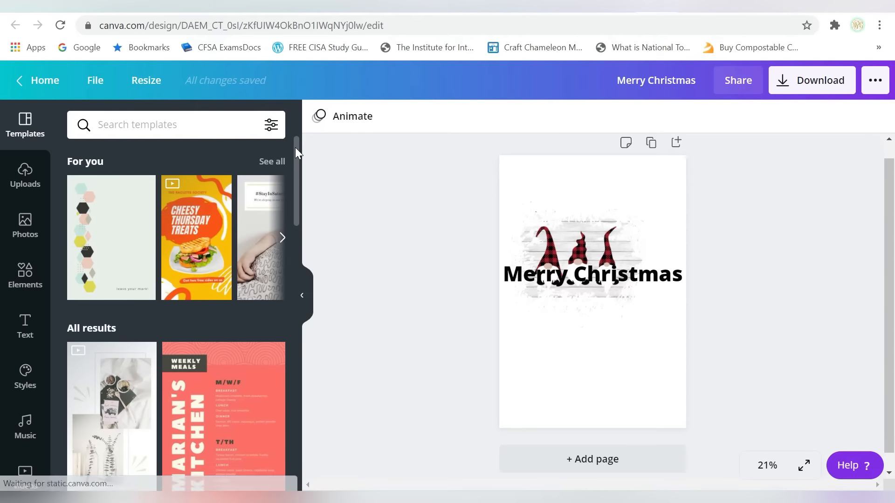
left_click(519, 277)
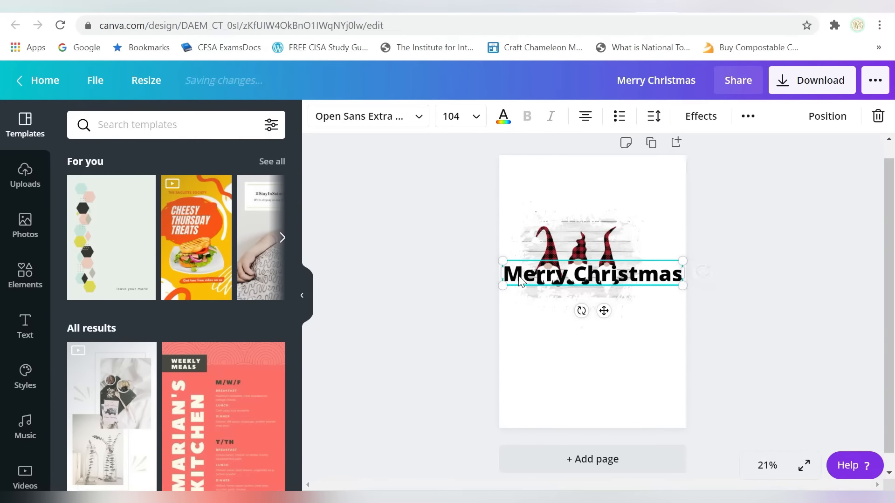
left_click(383, 122)
left_click(126, 360)
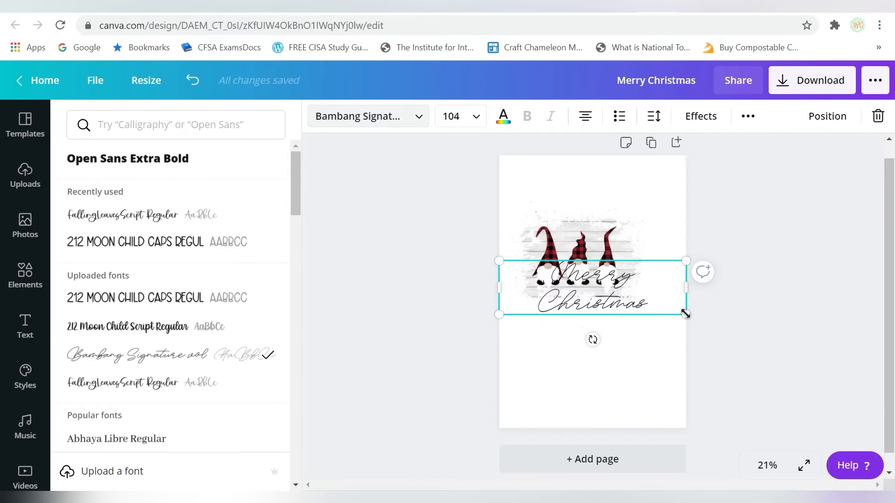
- Enlarge the heading to size 113, change its font to FallingLeavesScript Regular, and position it just below the gnomes
left_click_drag(686, 314, 697, 326)
left_click_drag(621, 310, 605, 326)
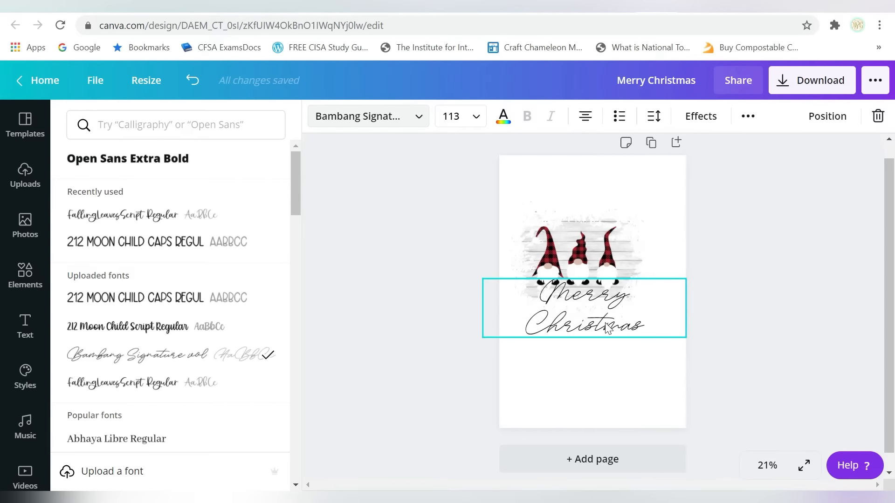
left_click(767, 466)
left_click(765, 305)
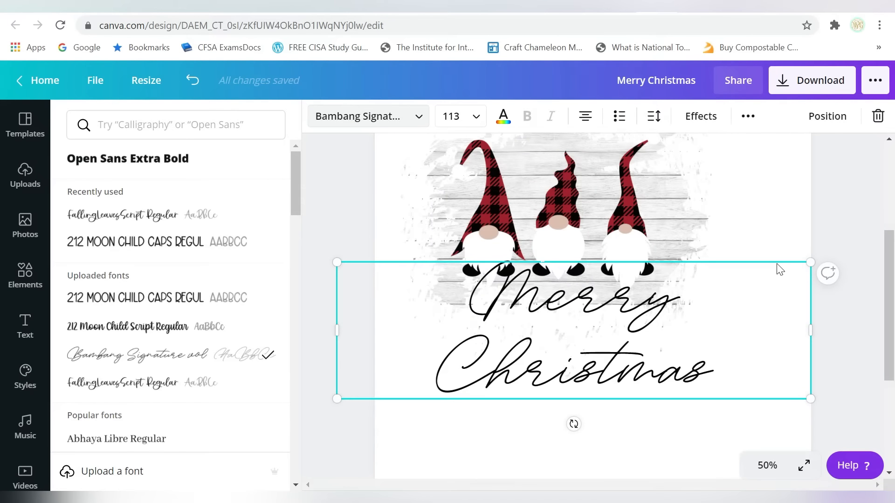
left_click(126, 383)
left_click_drag(578, 305, 564, 319)
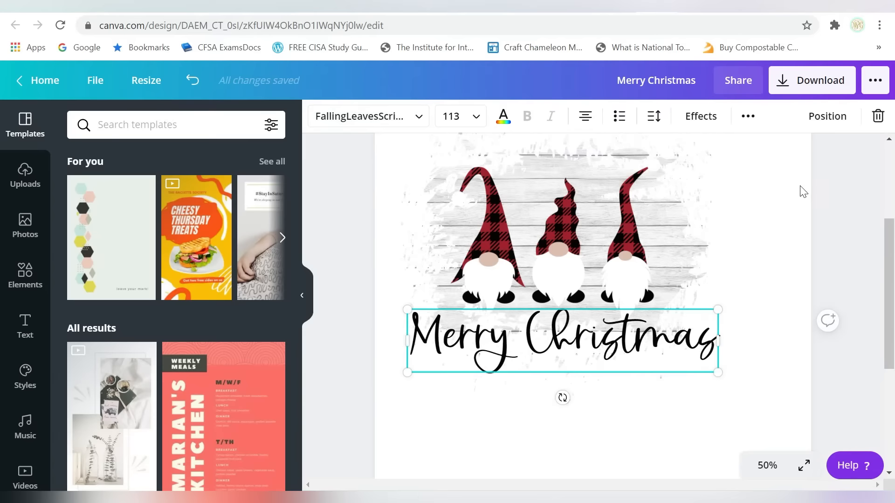
- Select the heading together with the artwork behind it and lock them in place
left_click_drag(800, 188, 385, 391)
left_click(754, 116)
left_click(718, 150)
scroll(713, 300, "up", 1)
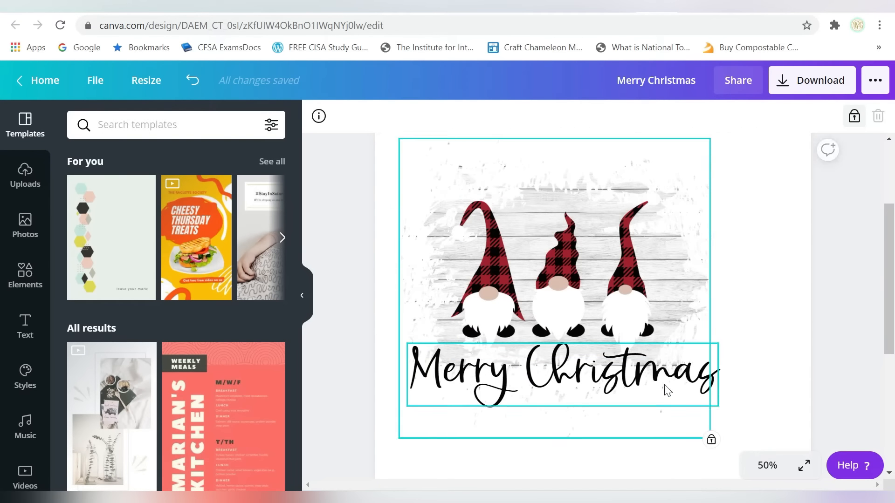
left_click(718, 406)
scroll(855, 217, "up", 1)
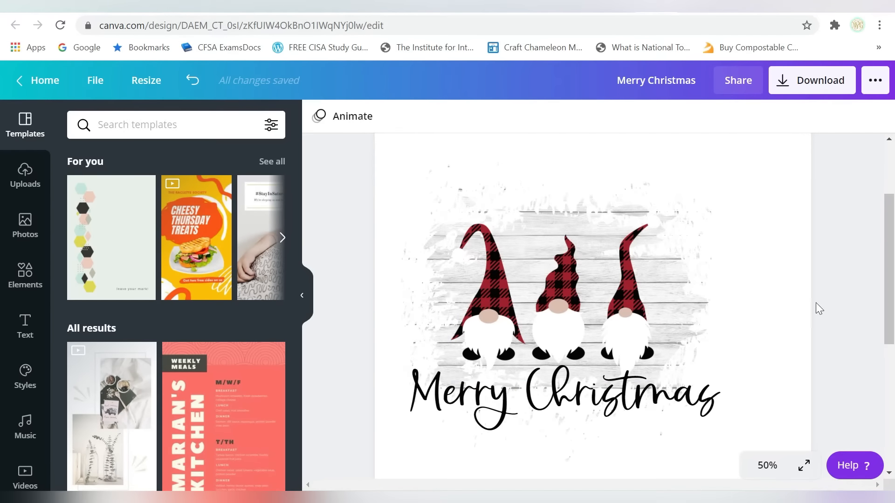
- Fit the whole page in view and scale the wood background and gnomes together to about 11 in wide
left_click(766, 466)
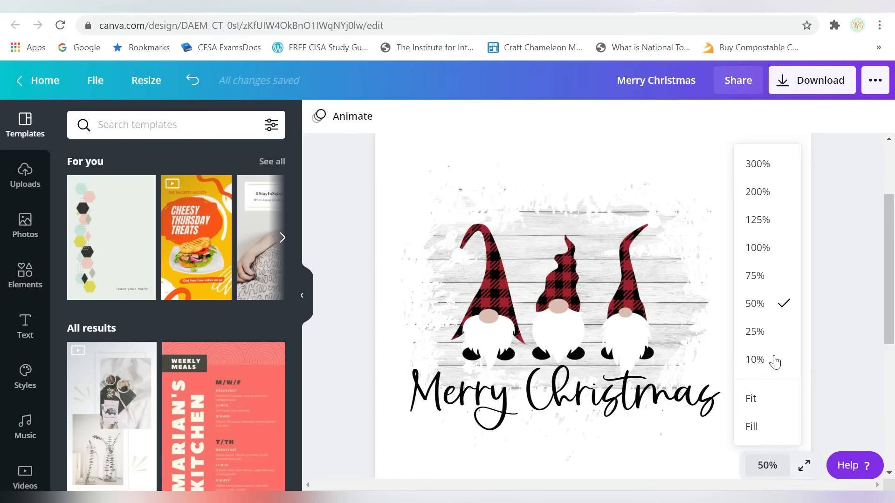
left_click(751, 399)
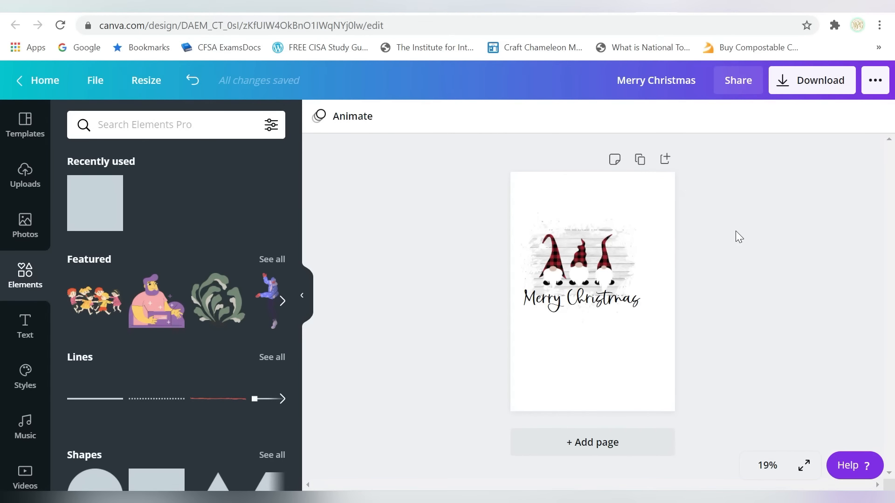
left_click_drag(700, 346, 439, 196)
left_click_drag(636, 323, 644, 332)
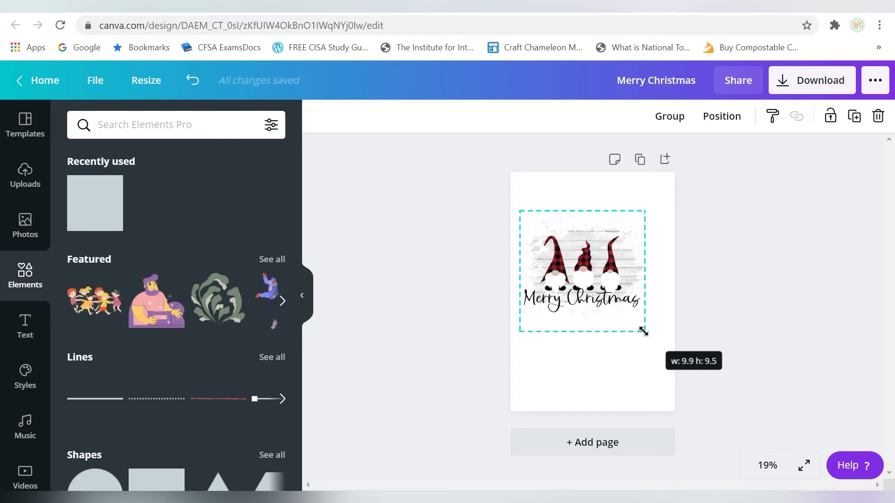
left_click_drag(643, 331, 655, 342)
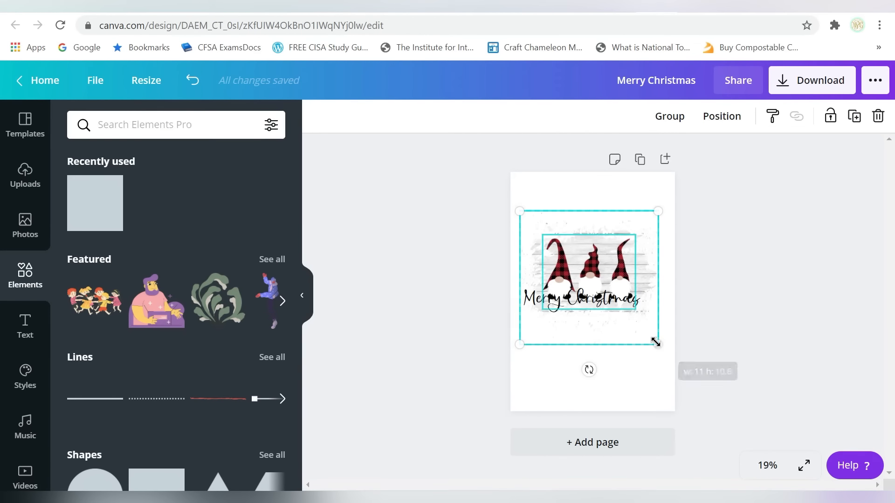
- Unlock the "Merry Christmas" heading and enlarge it to size 127 to suit the bigger gnome artwork
left_click(534, 304)
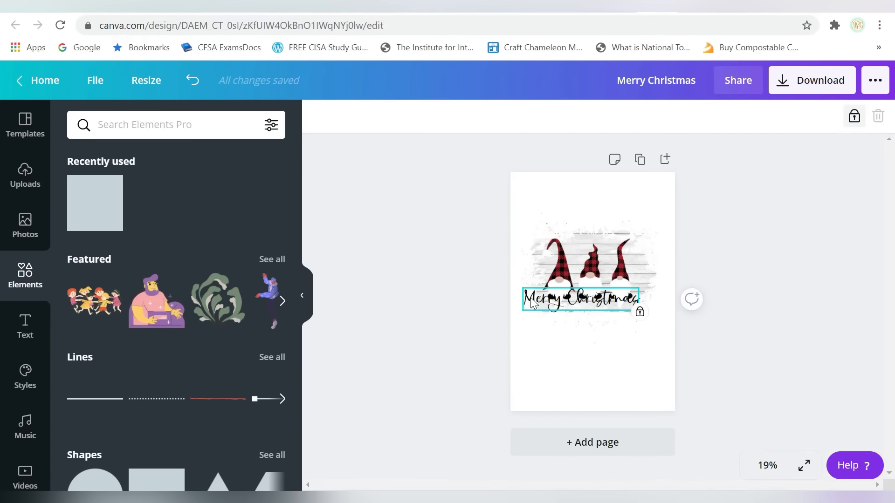
left_click(543, 321)
left_click(494, 272)
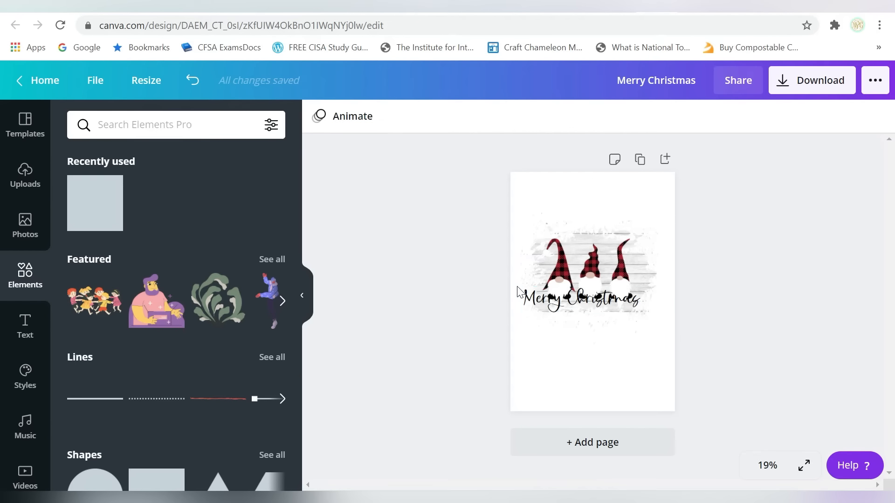
left_click(626, 310)
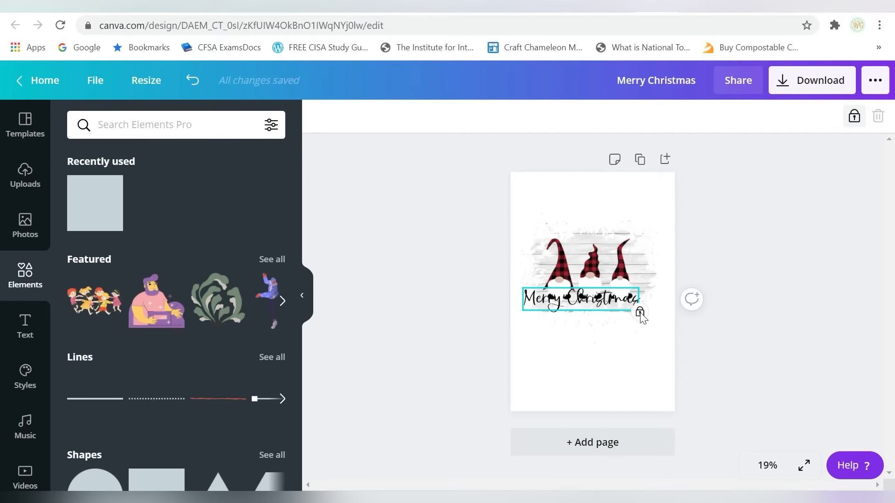
left_click(854, 116)
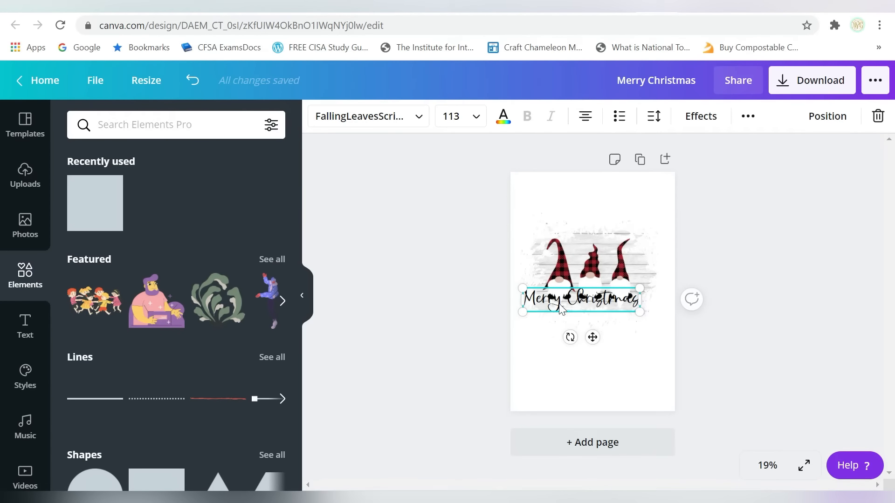
mouse_move(641, 314)
left_mouse_down()
mouse_move(656, 317)
mouse_move(643, 314)
left_mouse_up()
- Select the wood background, gnomes and heading together and move them to the upper edge of the page
left_click_drag(705, 200, 498, 336)
left_click_drag(600, 278, 590, 232)
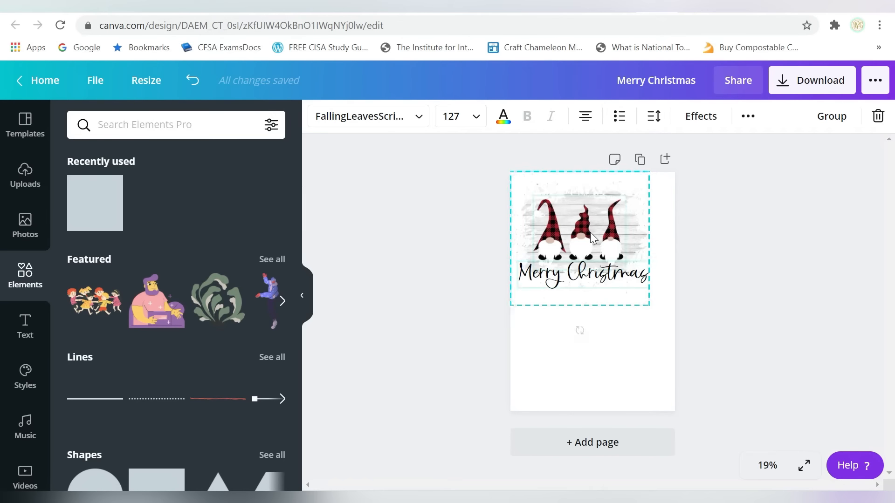
left_click(797, 212)
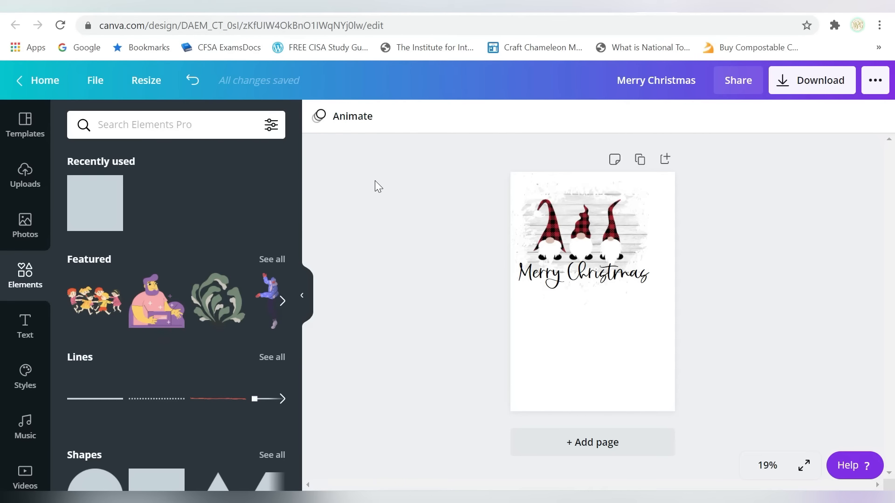
- Add the recently used square shape, place it below the heading, and widen it to about 8 in
left_click(86, 199)
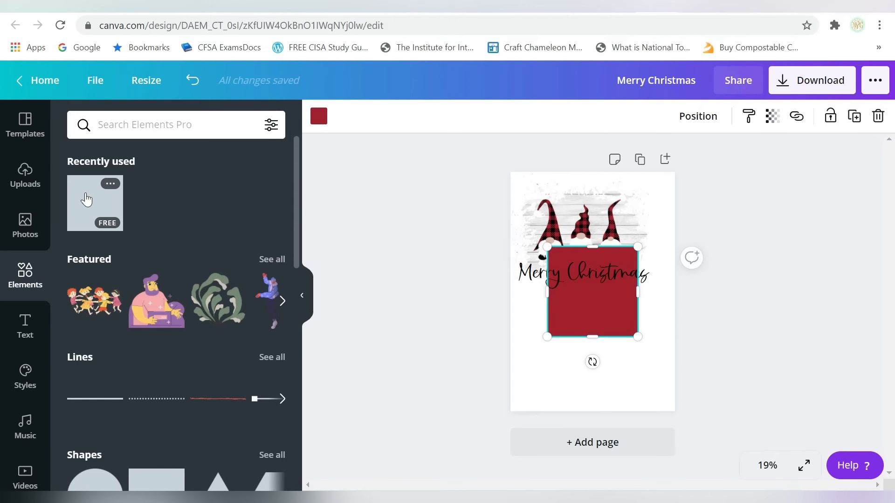
left_click_drag(599, 319, 569, 383)
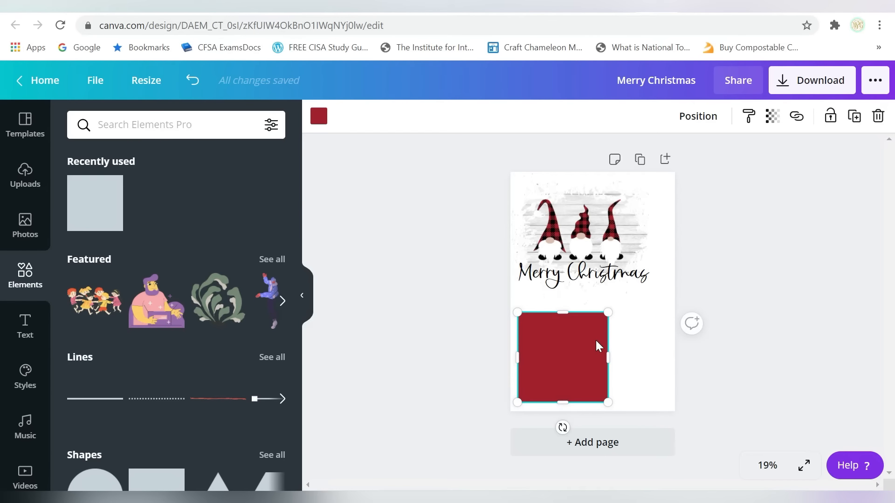
left_click_drag(609, 358, 617, 359)
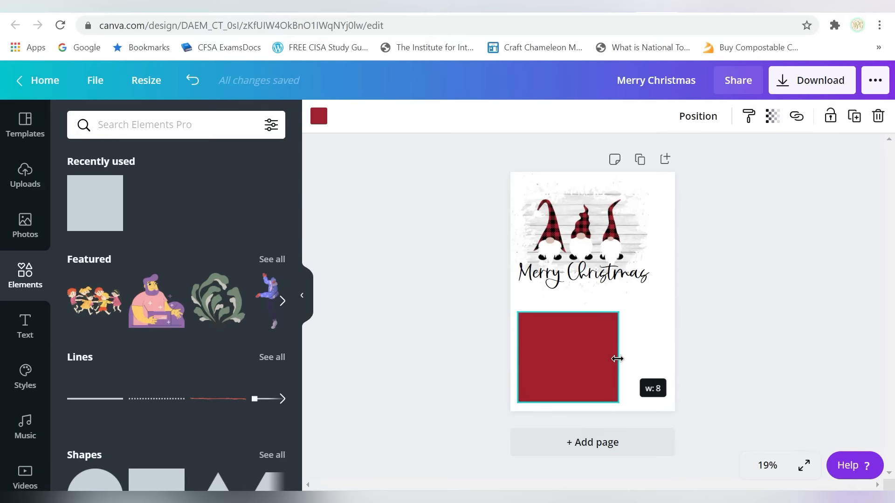
- Stretch the red square into a tall portrait rectangle 8 in wide and place it over the lower part of the heading
left_click_drag(569, 313, 570, 279)
left_click_drag(569, 403, 569, 395)
left_click_drag(568, 343, 593, 339)
left_click_drag(593, 390, 594, 398)
left_click_drag(593, 271, 576, 296)
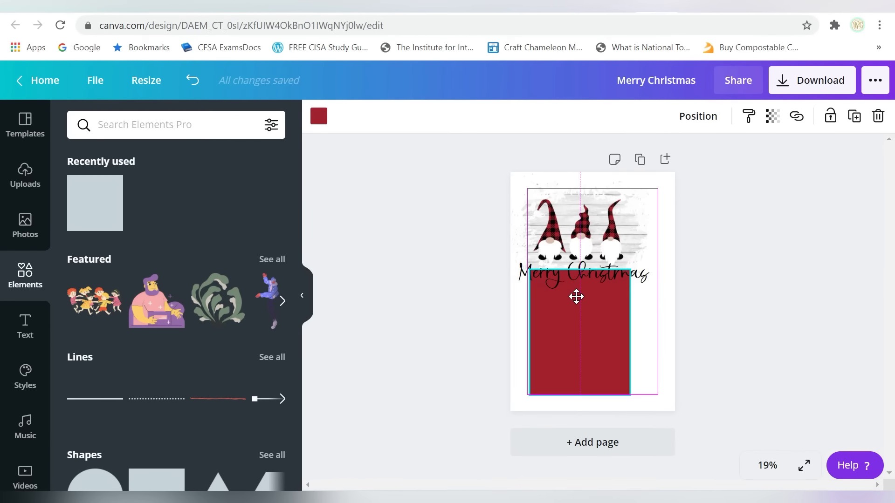
left_click_drag(577, 296, 577, 297)
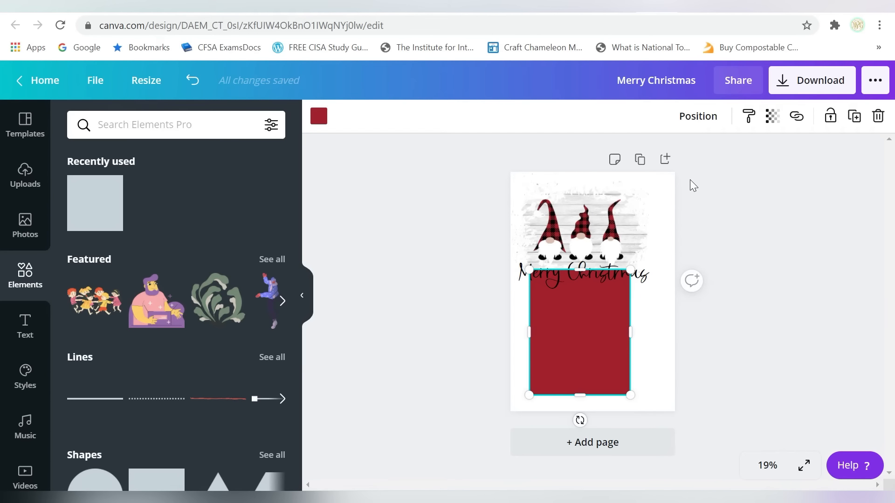
- Rotate the red rectangle 90° to landscape and place it in the empty area below the heading
left_click_drag(578, 420, 484, 334)
left_click_drag(587, 341, 611, 351)
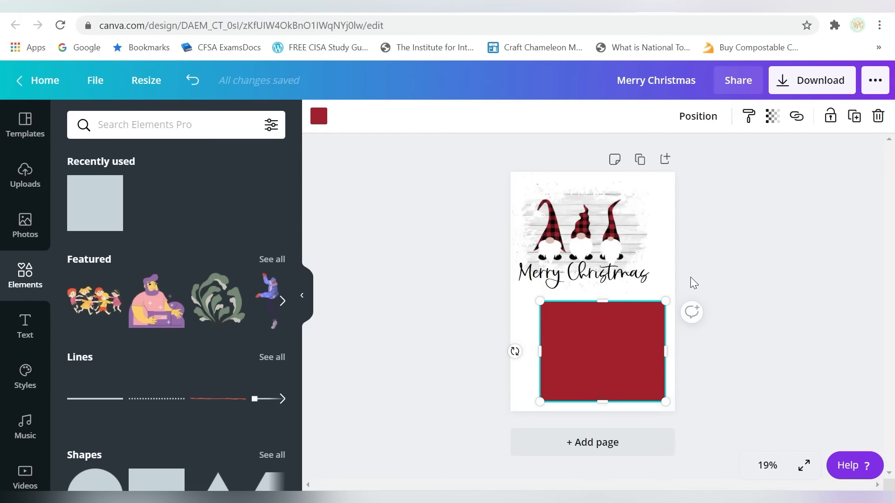
left_click(690, 278)
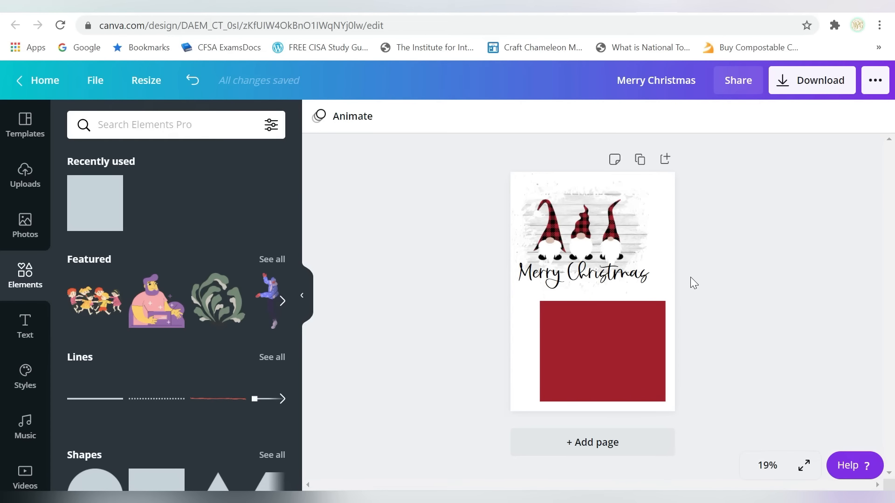
- Duplicate the wood background, gnomes and heading onto the red rectangle and scale the copy down to heading size 107, centred on it
left_click_drag(683, 189, 516, 283)
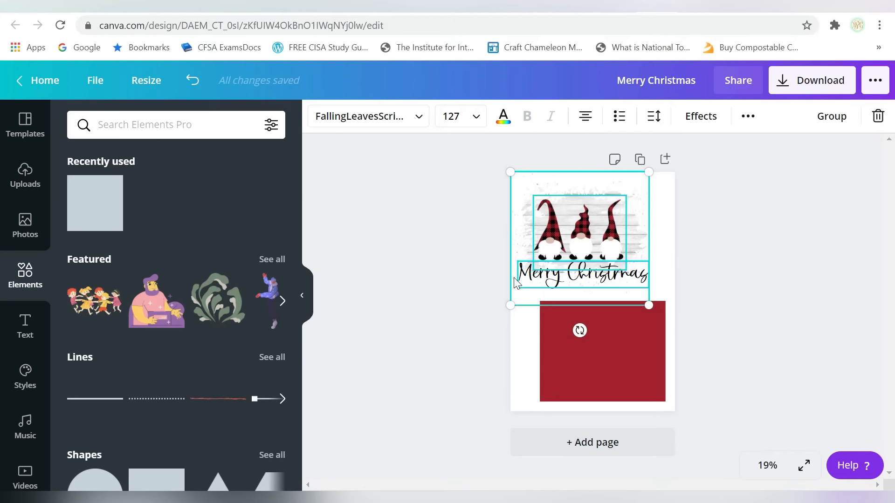
left_click_drag(514, 282, 517, 285)
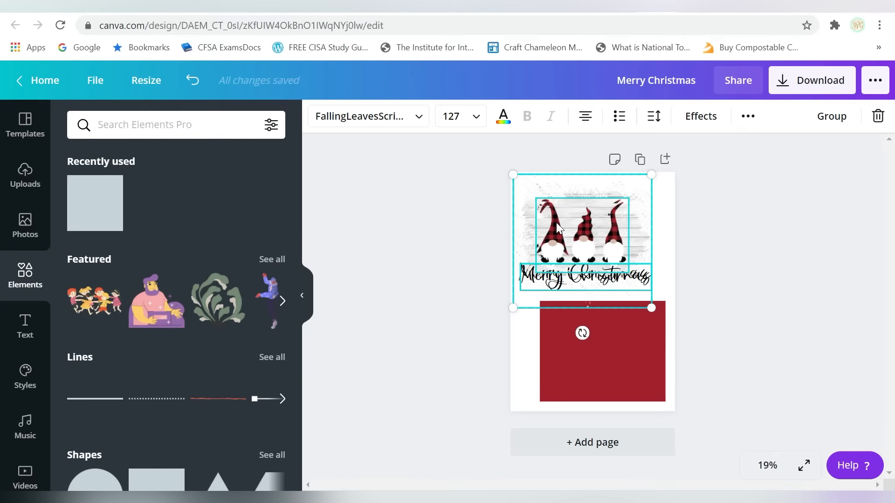
left_click_drag(555, 222, 566, 343)
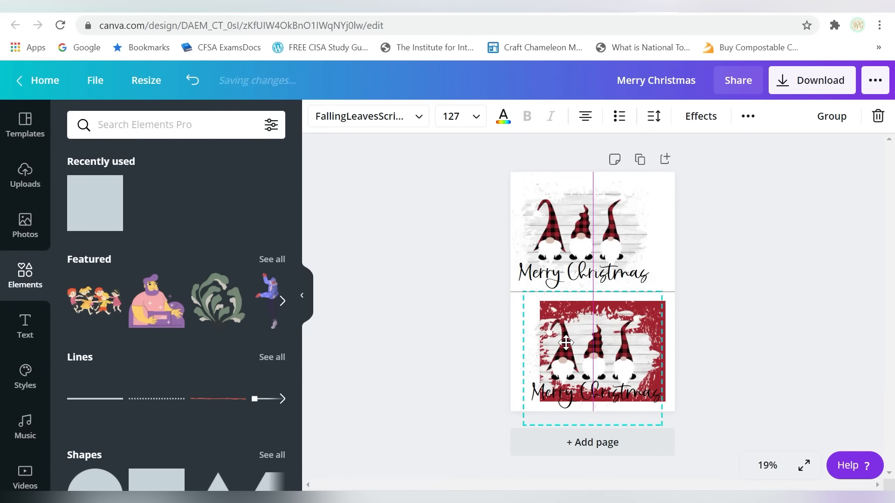
left_click_drag(521, 424, 544, 405)
left_click_drag(589, 352, 592, 348)
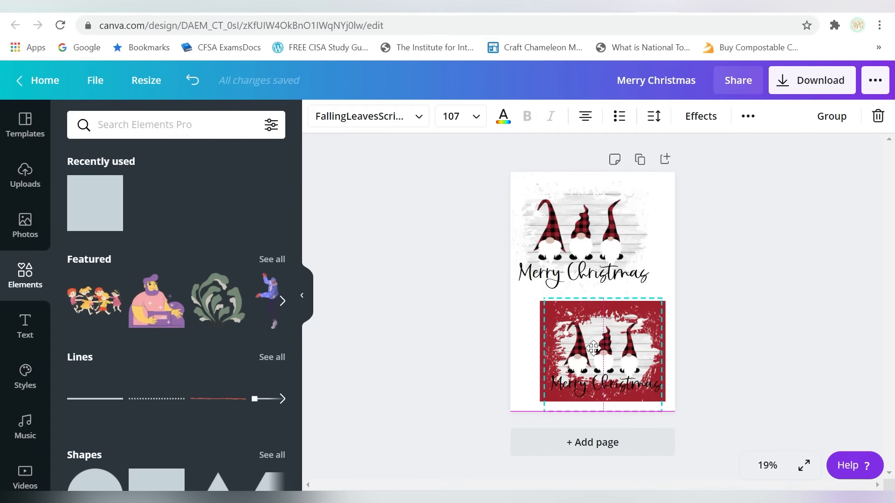
- Delete the red sizing rectangle behind the smaller artwork copy
left_click(697, 269)
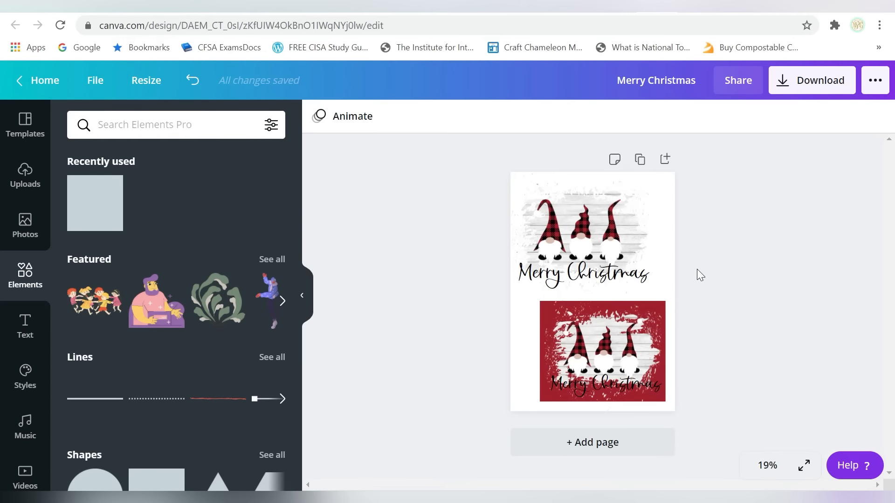
left_click(664, 303)
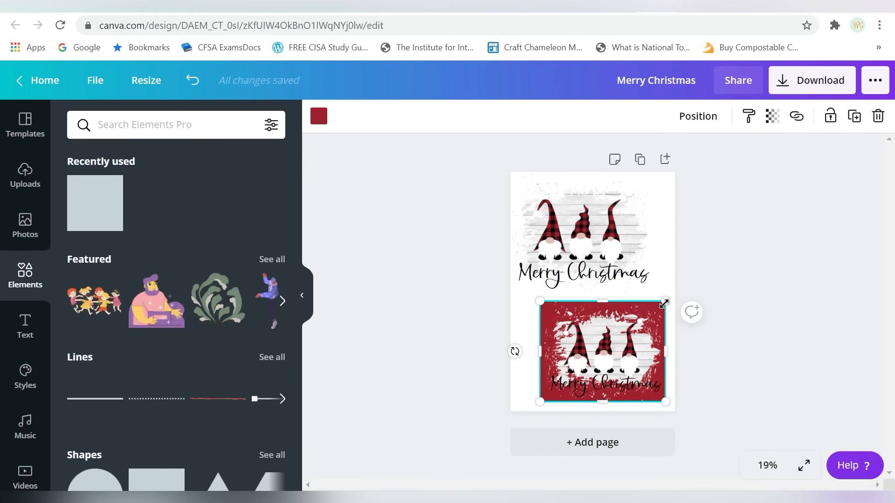
key("Delete")
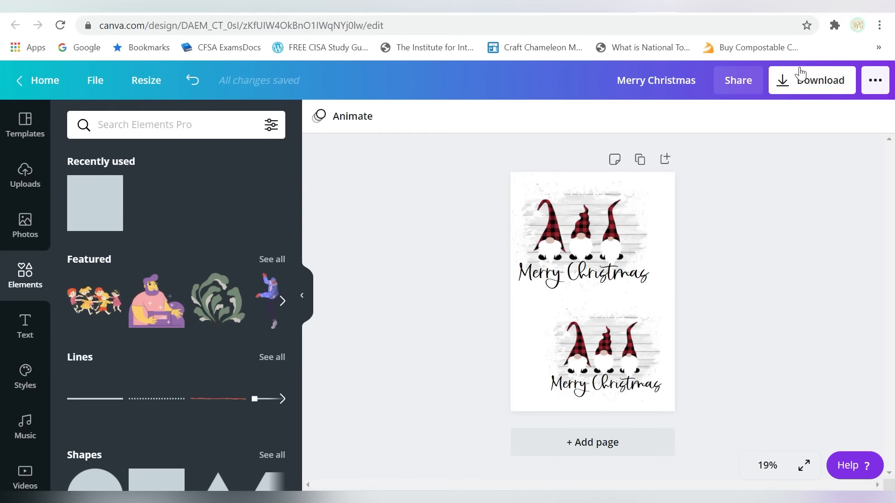
- Download the design as a PNG with a transparent background and return to editing
left_click(798, 83)
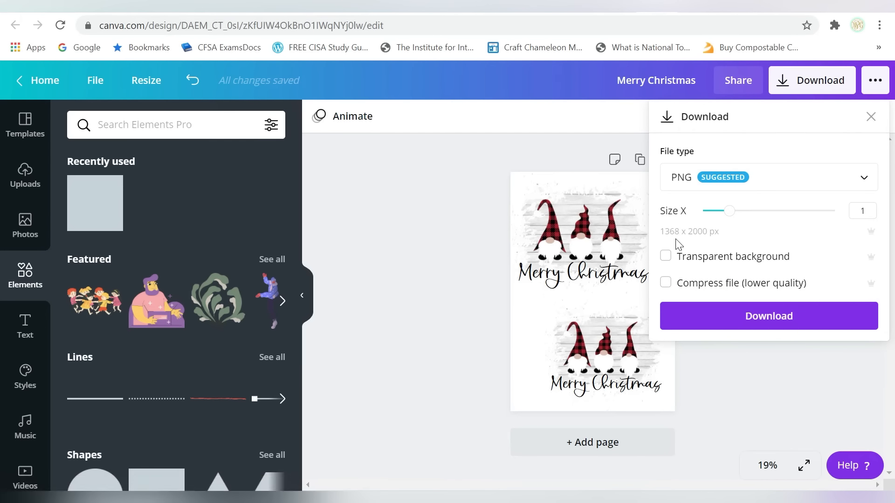
left_click(665, 257)
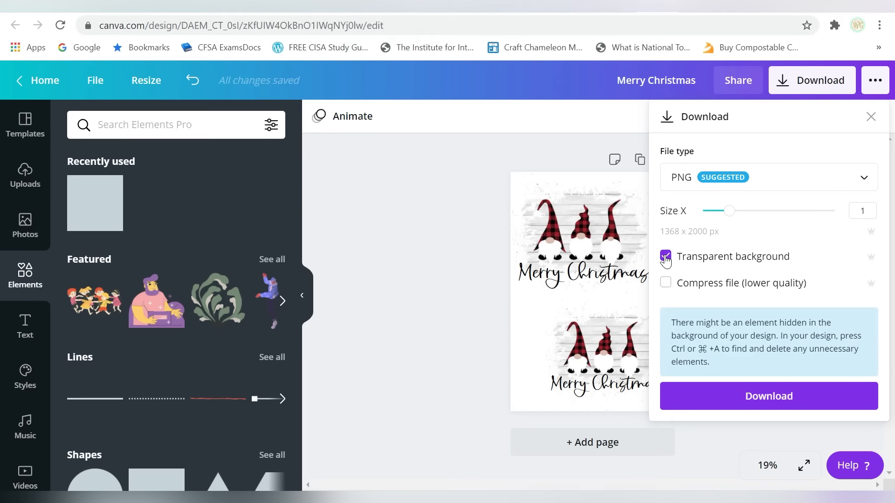
left_click(749, 397)
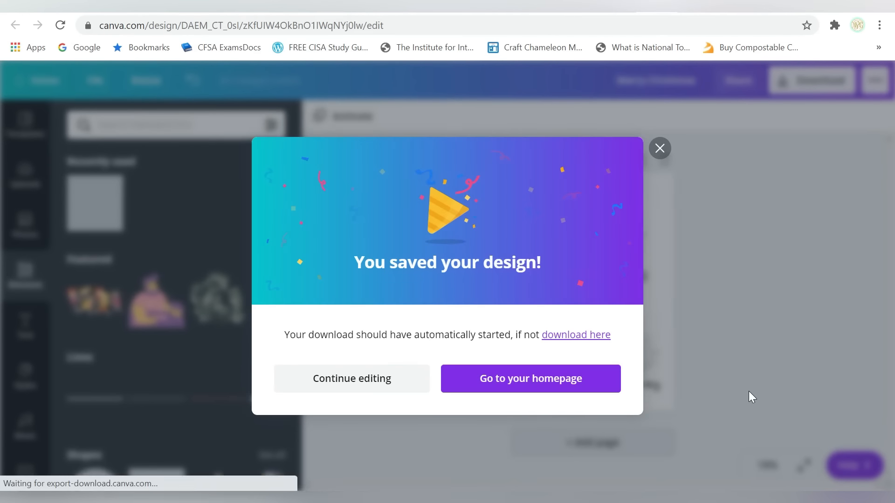
left_click(349, 360)
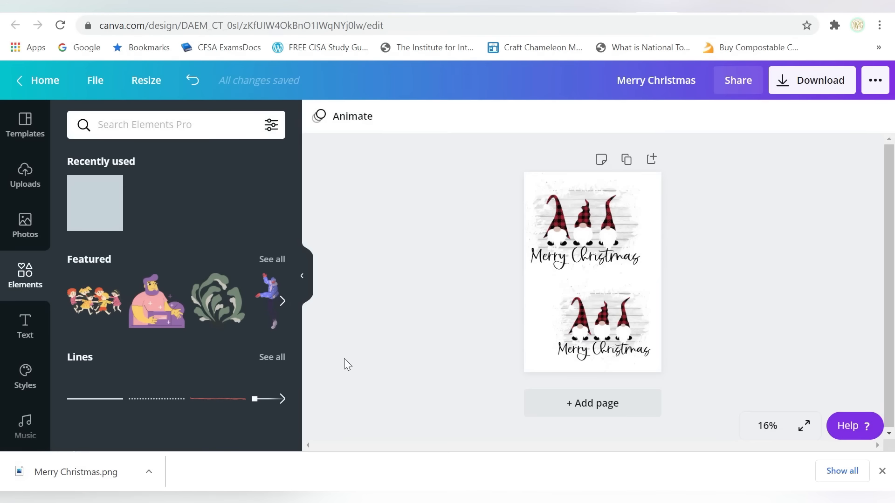
- Open the downloaded Merry Christmas.png in Photos and bring up its print settings with the Epson WF-7710 printer
left_click(96, 462)
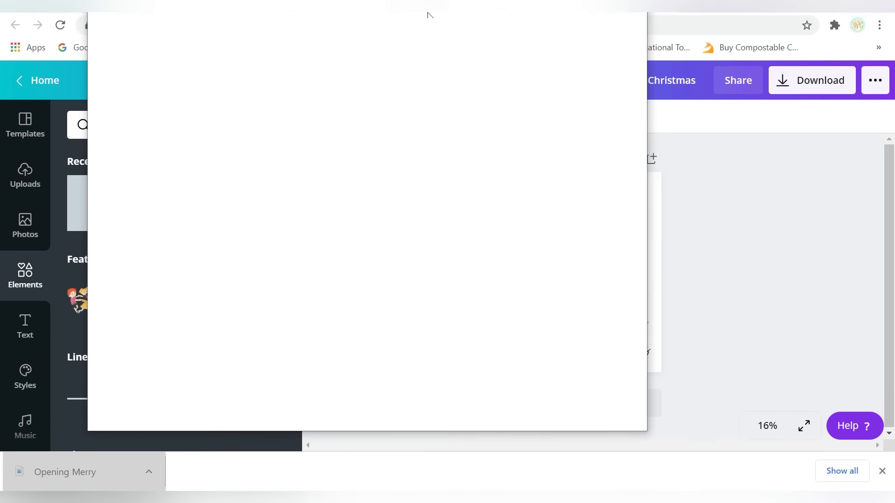
left_click_drag(428, 18, 522, 29)
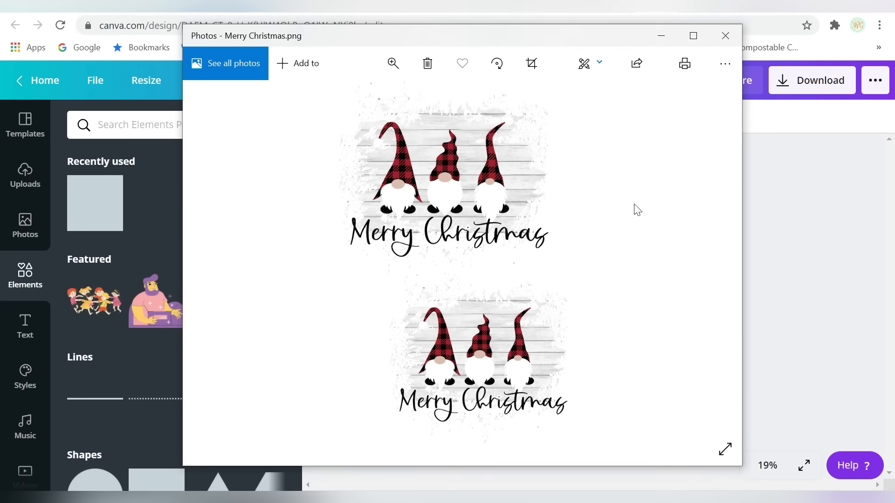
left_click(684, 67)
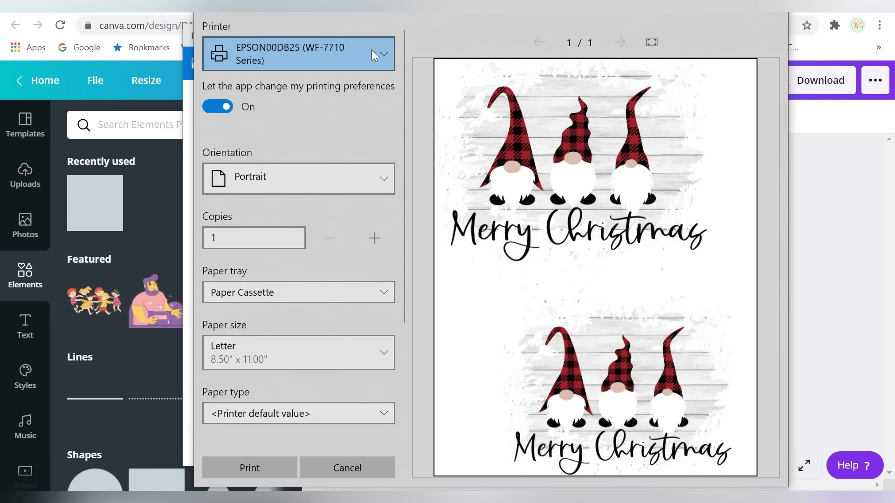
left_click(297, 54)
left_click(297, 54)
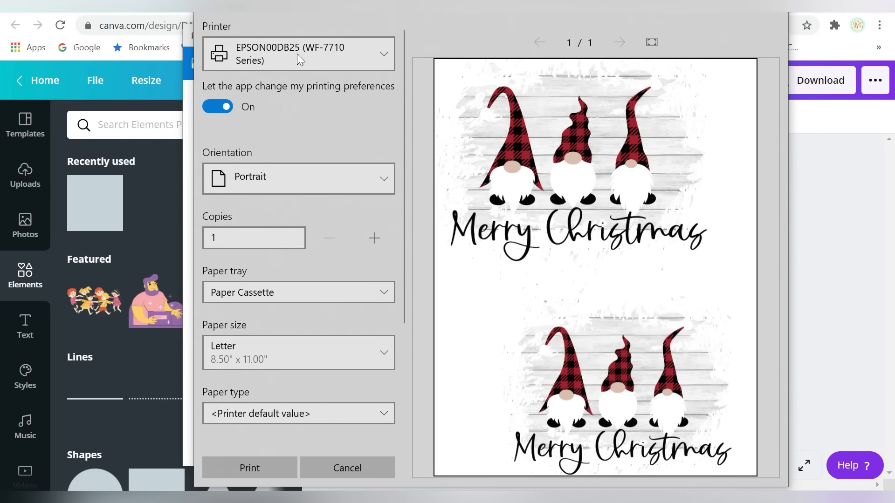
- Set the print paper size to A3 plus and the paper type to Premium Presentation Paper Matte
left_click(253, 354)
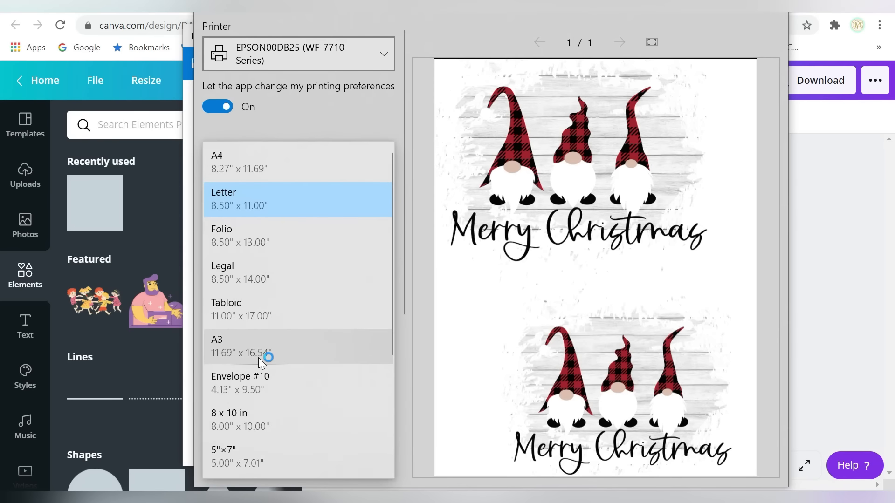
left_click_drag(388, 222, 376, 353)
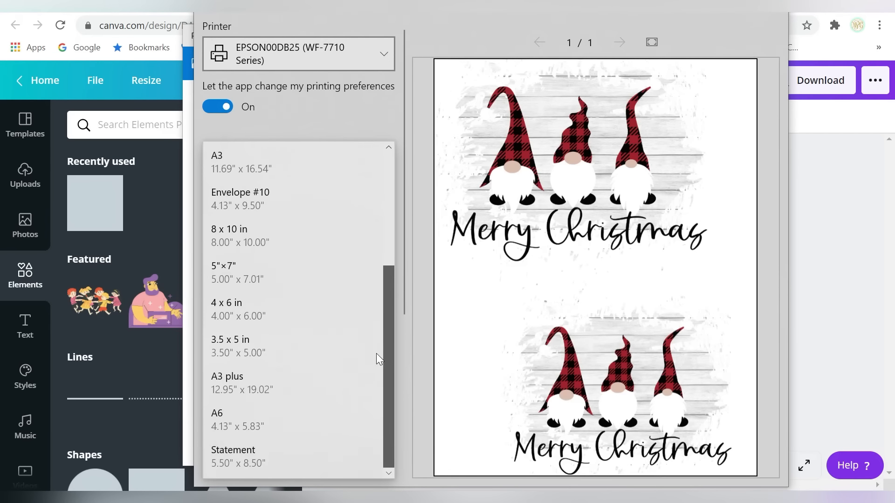
left_click(226, 382)
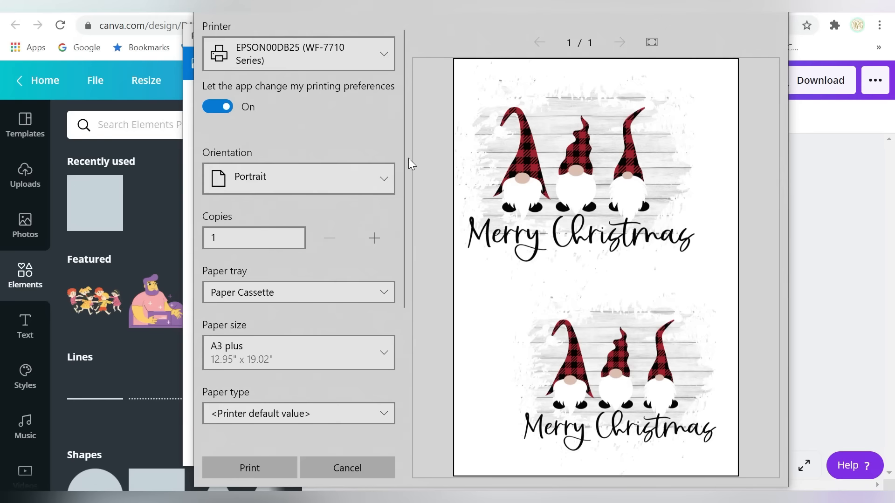
scroll(398, 191, "down", 4)
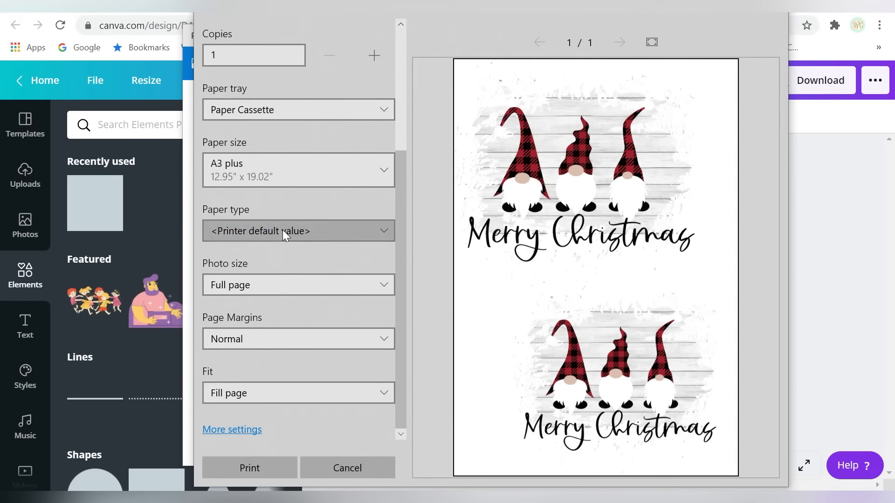
left_click(283, 231)
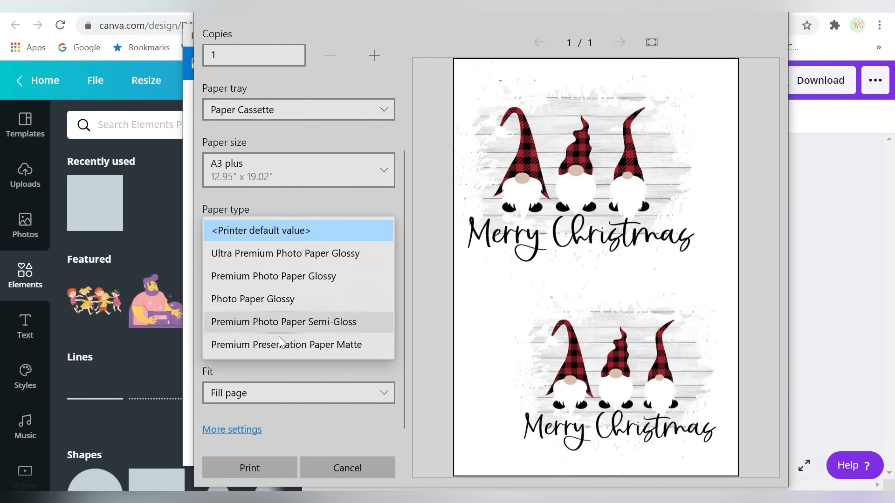
left_click(278, 352)
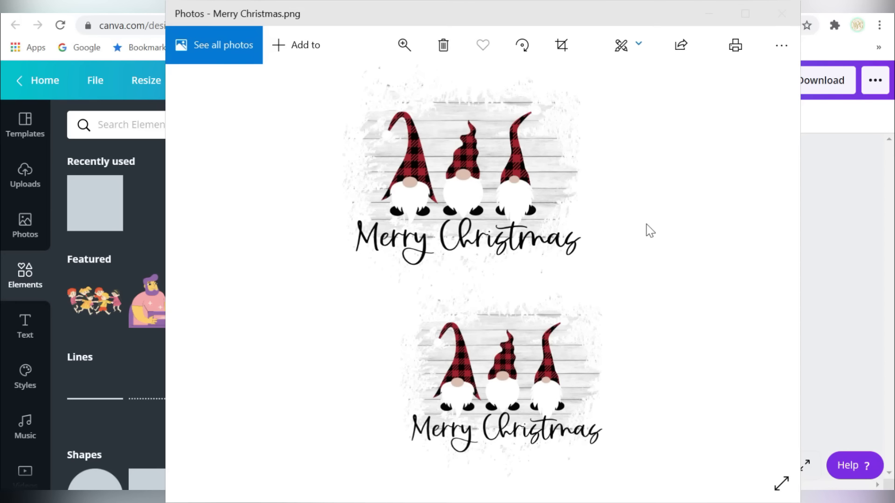
- Mirror the Merry Christmas.png image horizontally and save the change over the original file
left_click(622, 47)
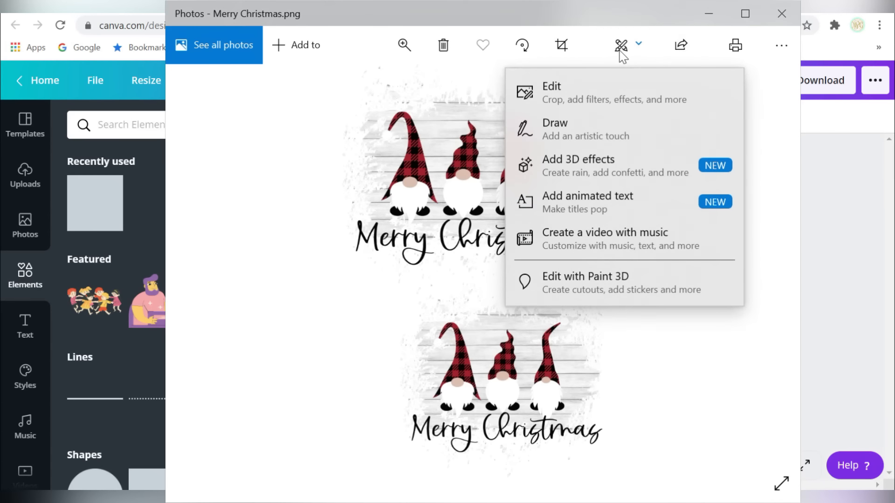
left_click(597, 100)
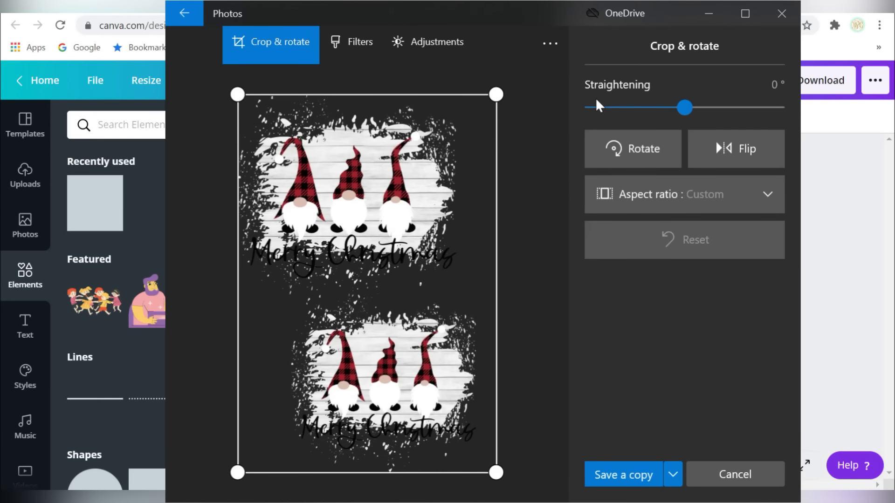
left_click(720, 147)
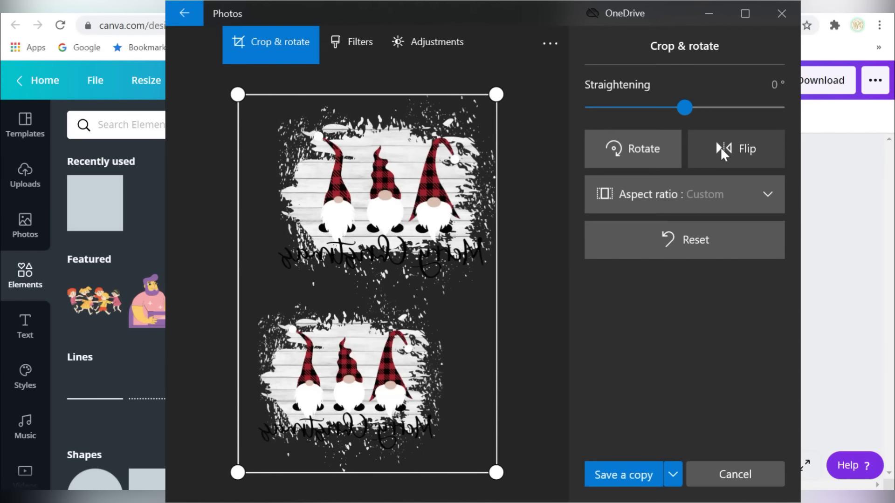
left_click(673, 474)
left_click(651, 448)
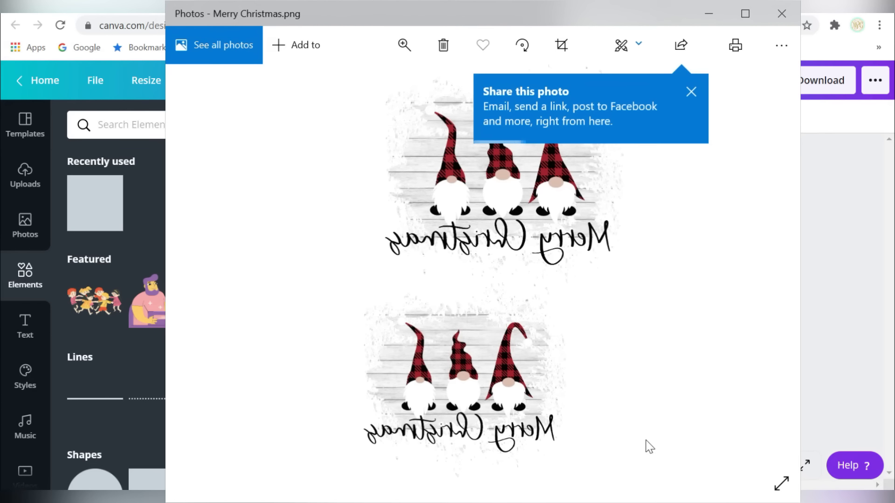
- Bring up the image's print settings, and close them together with the photo viewer to return to the Canva design
left_click(731, 41)
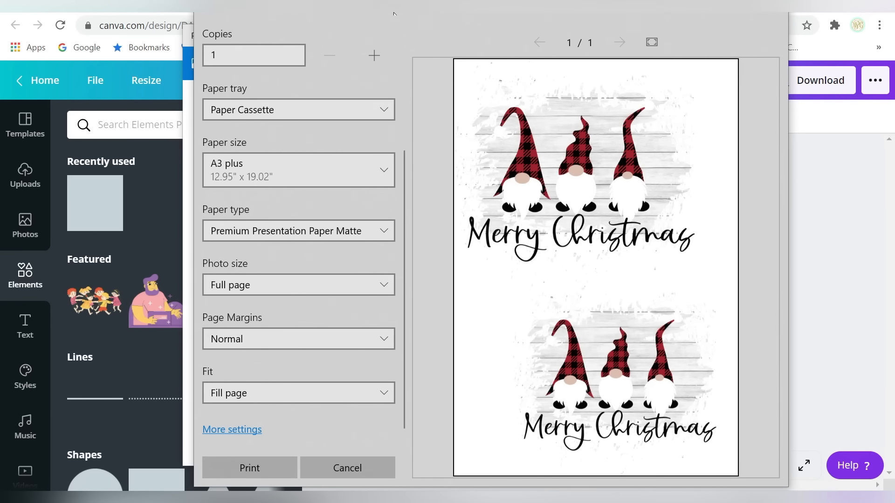
left_click_drag(622, 13, 570, 14)
left_click(719, 16)
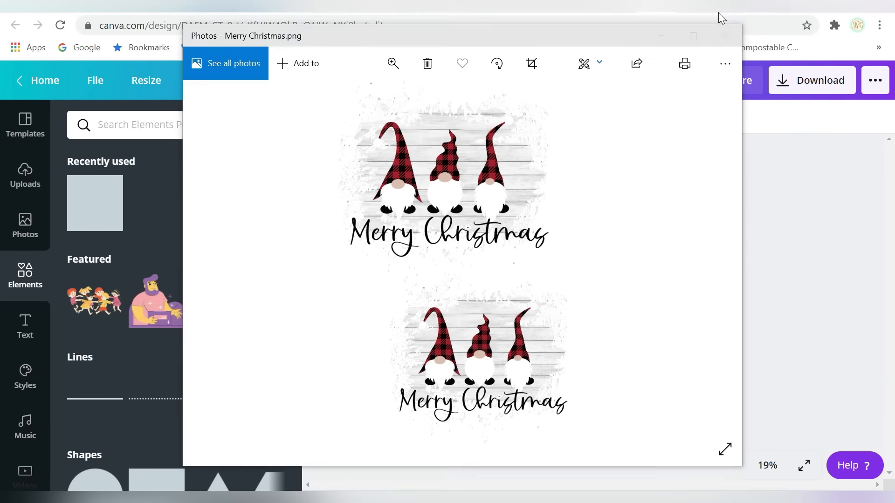
left_click(724, 36)
- Select the smaller gnome artwork copy in the lower half of the page and delete it
left_click_drag(706, 170, 505, 415)
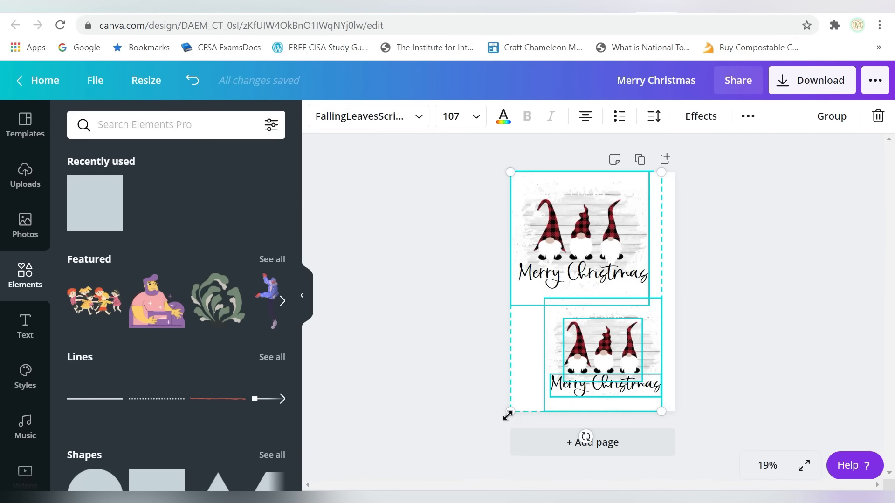
left_click_drag(711, 391, 555, 359)
key("Delete")
- Scale the remaining wood background, gnomes and heading together to the full page width, with the heading at size 150
left_click_drag(686, 201, 529, 312)
left_click_drag(649, 305, 674, 330)
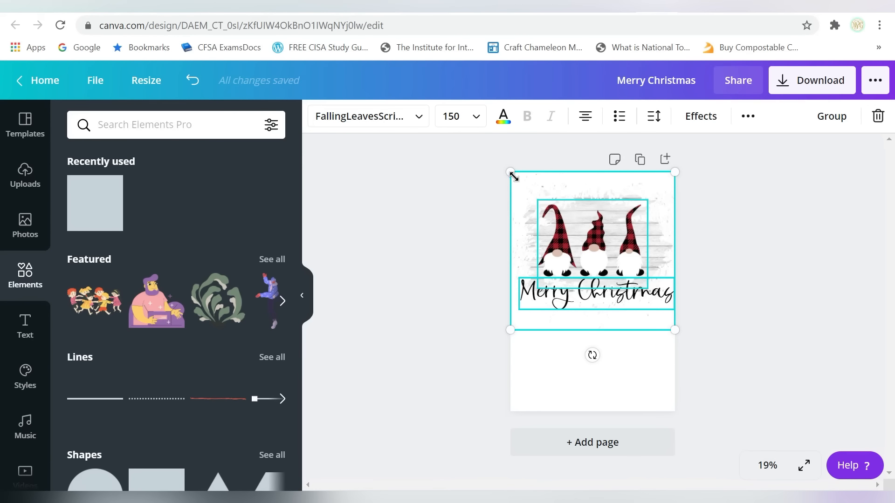
left_click(390, 220)
left_click(28, 135)
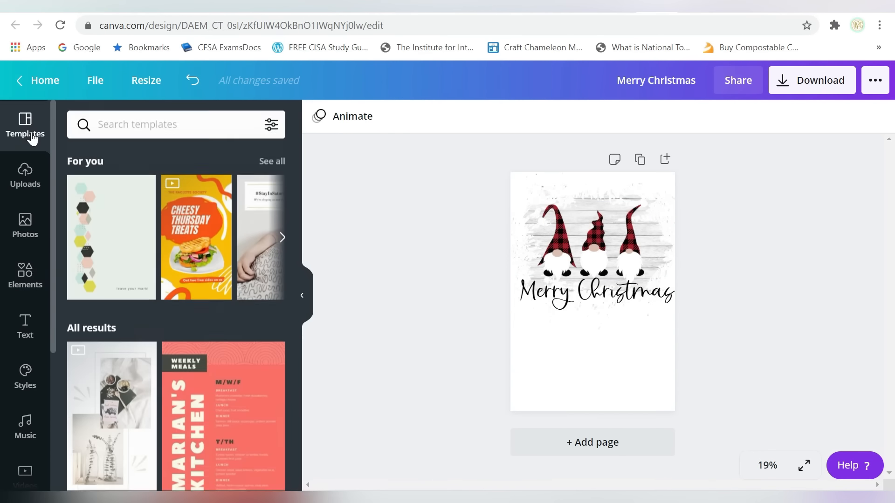
left_click(158, 81)
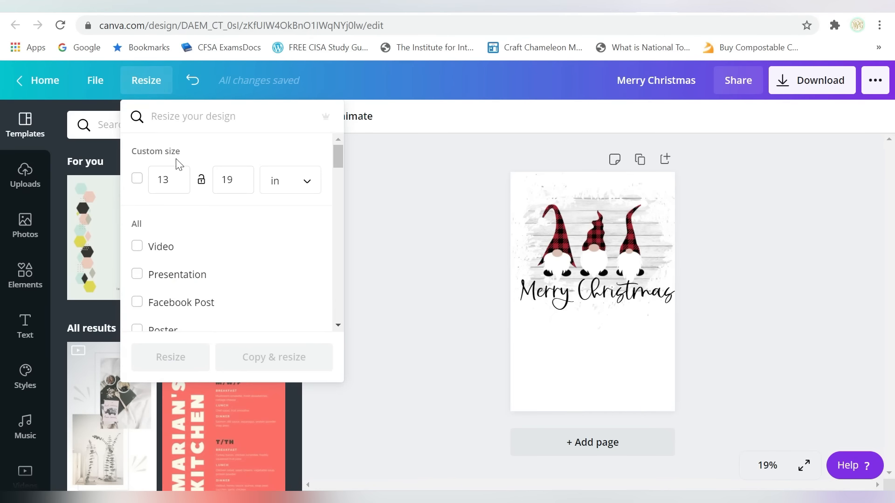
left_click(242, 185)
key("BackSpace")
key("BackSpace")
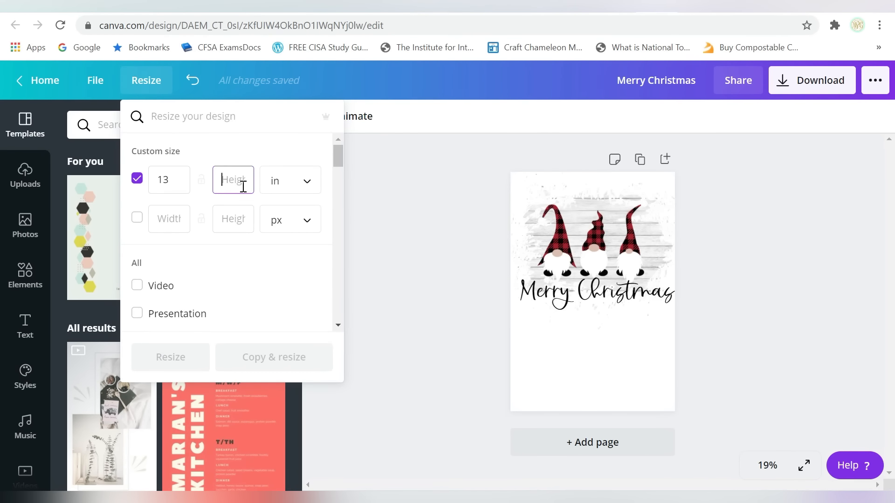
left_click_drag(490, 194, 673, 329)
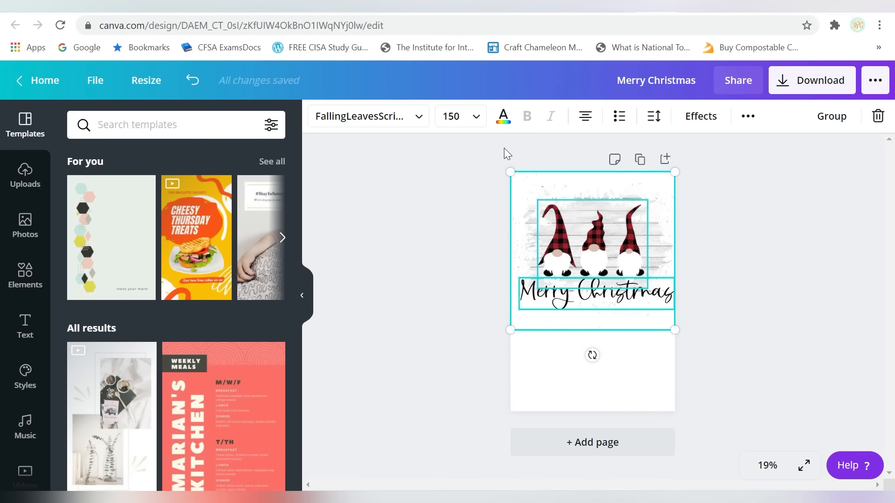
- Make a resized copy of the Canva design with a custom size of 13 × 12.5 in
left_click(148, 82)
left_click(233, 179)
double_click(233, 180)
type("12.5")
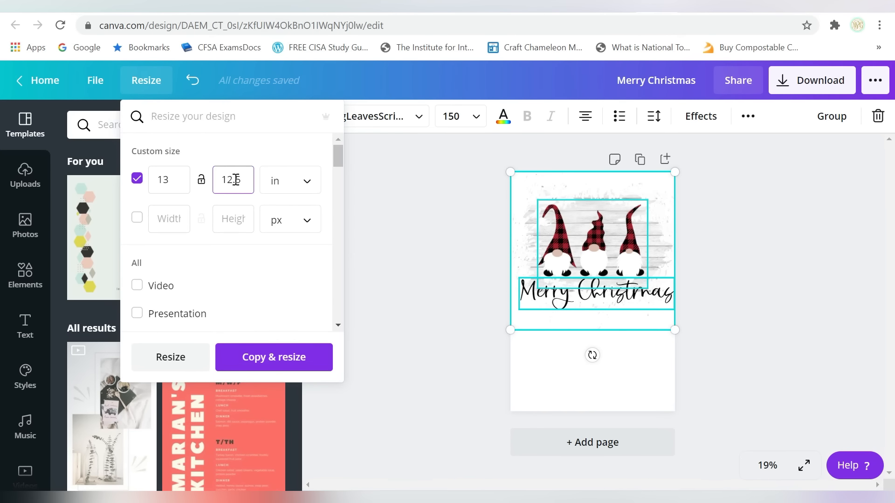
left_click(261, 368)
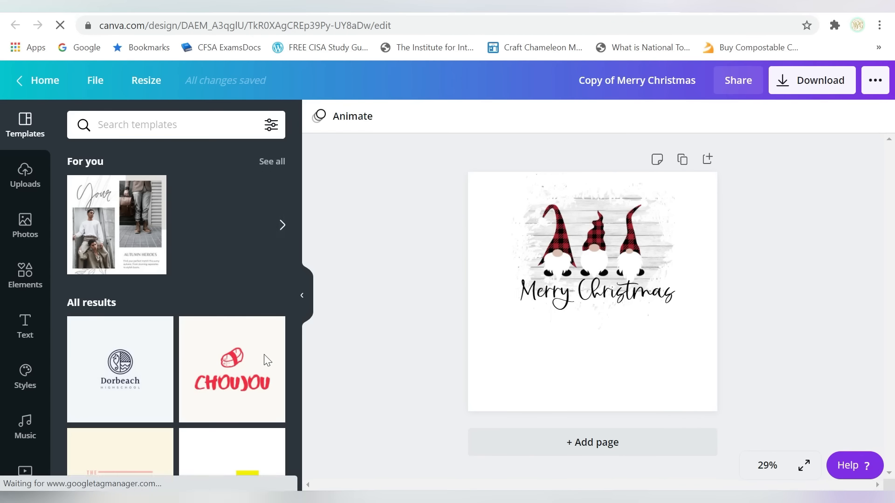
- Scale the background, gnomes and heading together to fill the 13 × 12.5 in page, and shift the Merry Christmas heading slightly to centre it
left_click_drag(462, 176, 729, 362)
left_click_drag(601, 247, 559, 244)
left_click_drag(631, 330, 715, 410)
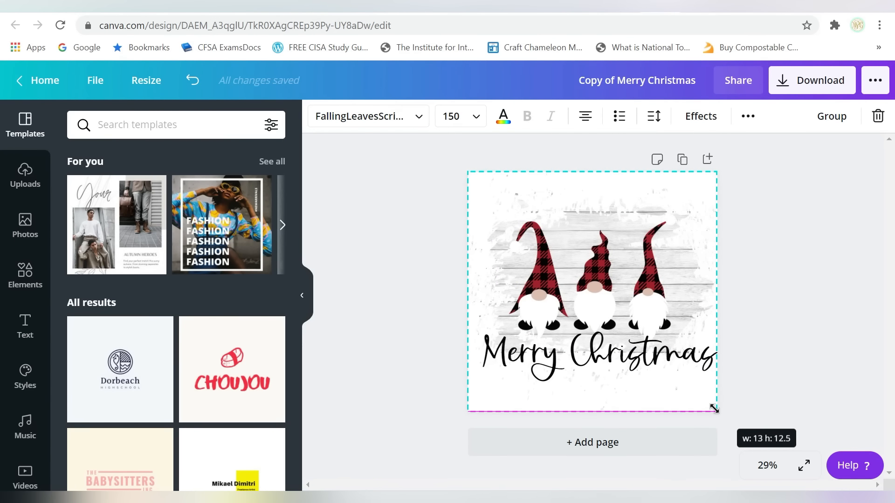
left_click(777, 259)
left_click_drag(619, 355, 617, 356)
left_click(774, 223)
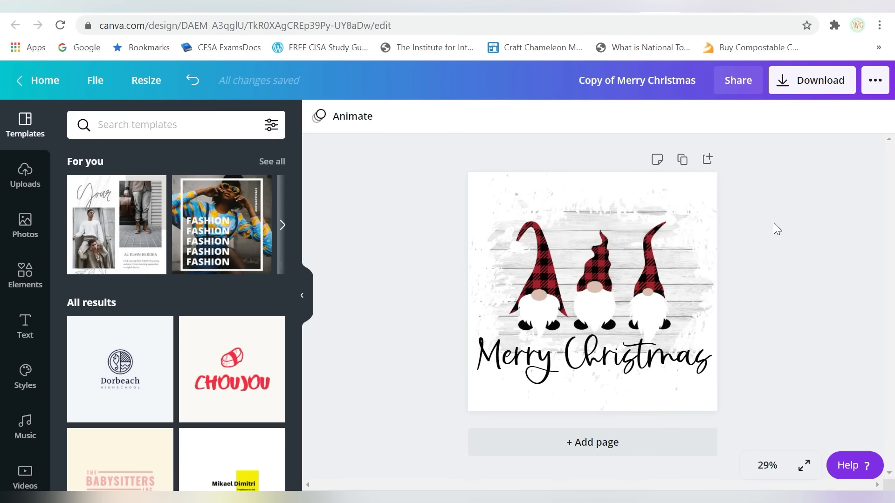
- Download the resized design as a PNG with a transparent background and dismiss the saved-design dialog
left_click(802, 88)
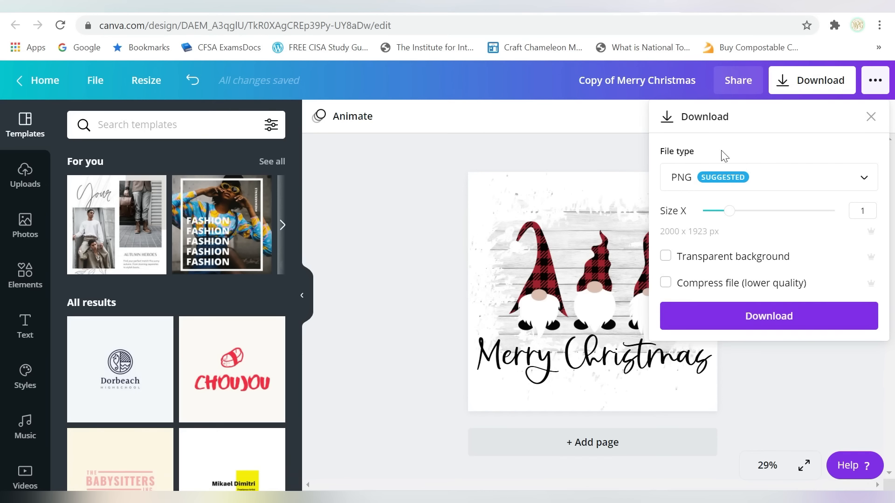
left_click(666, 256)
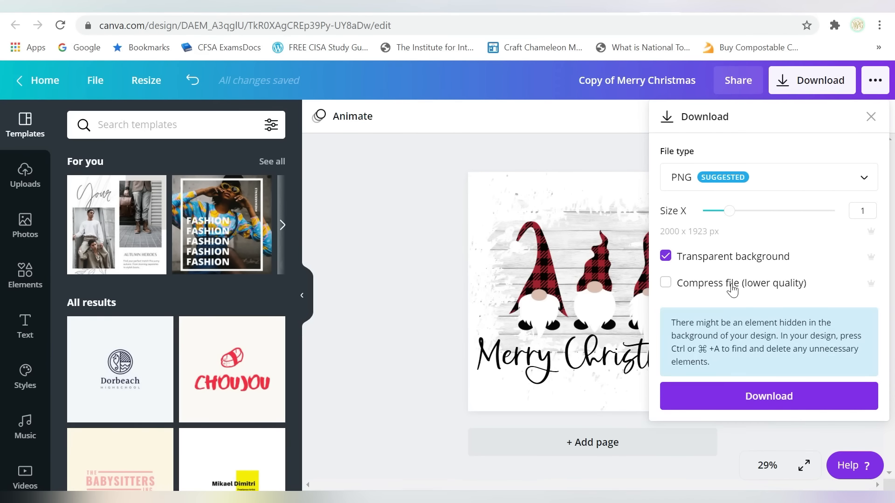
left_click(722, 399)
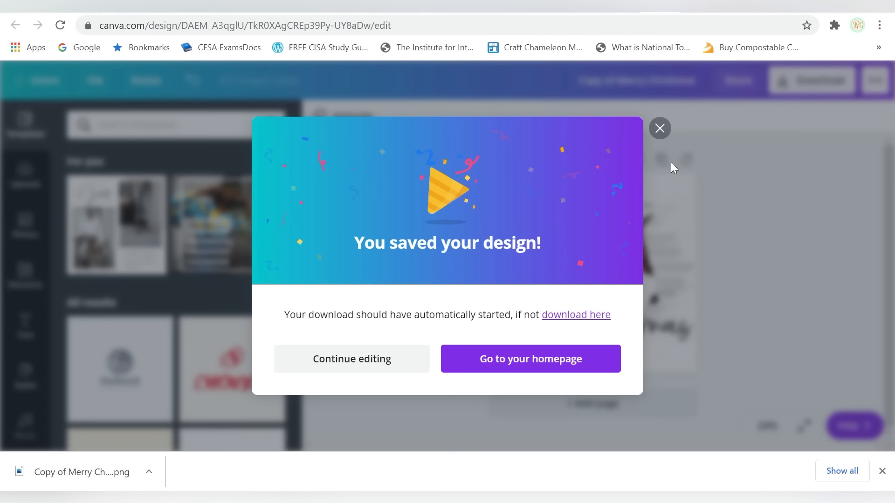
left_click(660, 131)
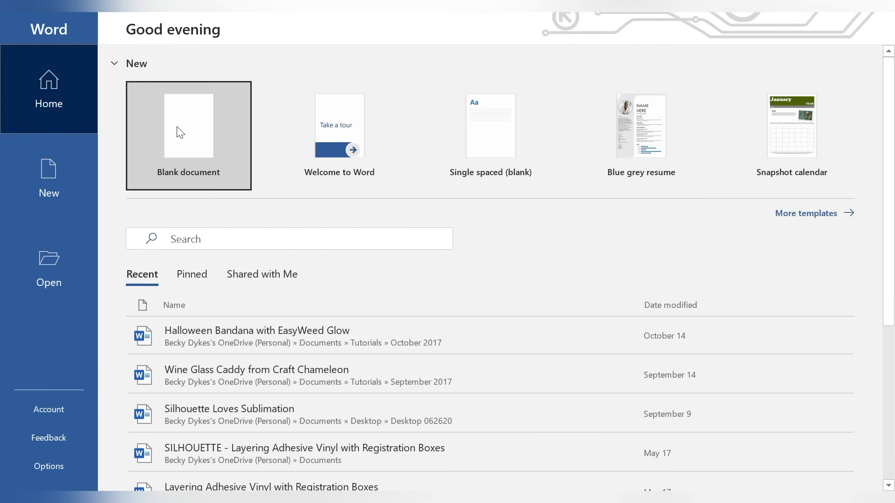
- Switch to Word, create a blank document and bring up the page setup from its print settings
left_click(176, 130)
left_click(18, 24)
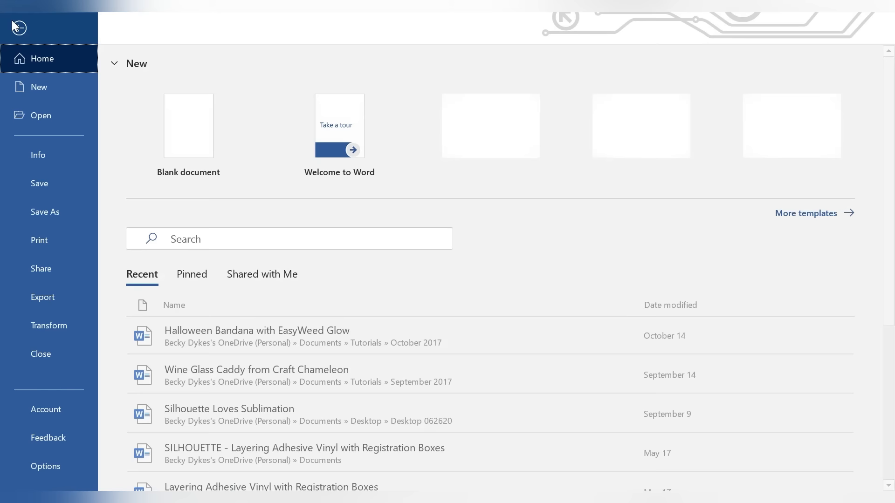
left_click(69, 231)
scroll(279, 366, "down", 1)
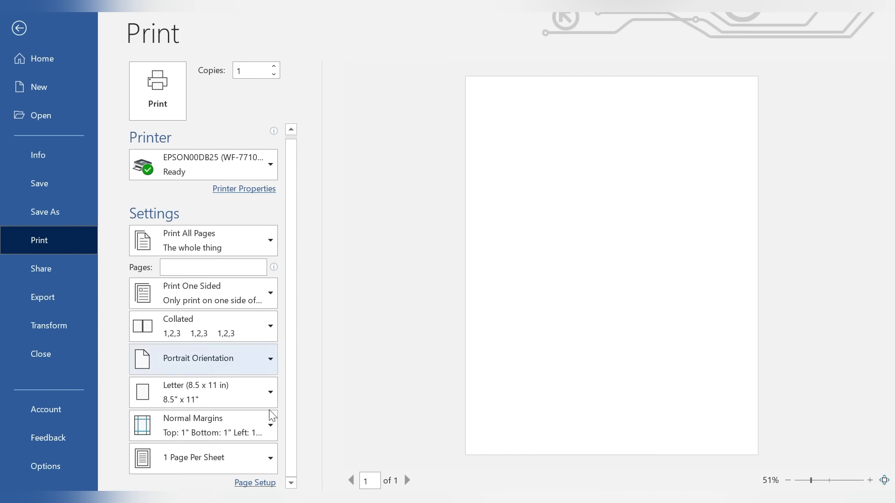
left_click(255, 482)
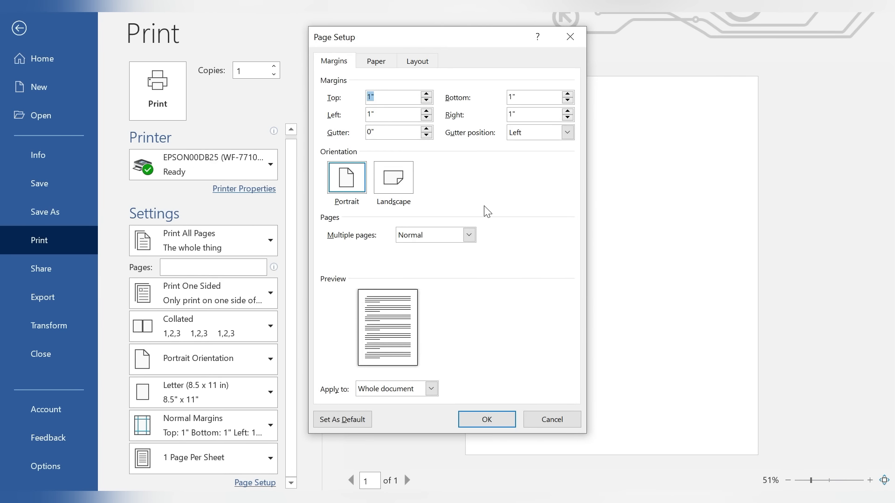
- Set the paper size to Super B (13 x 19 in) for the whole document
left_click(380, 61)
left_click(452, 98)
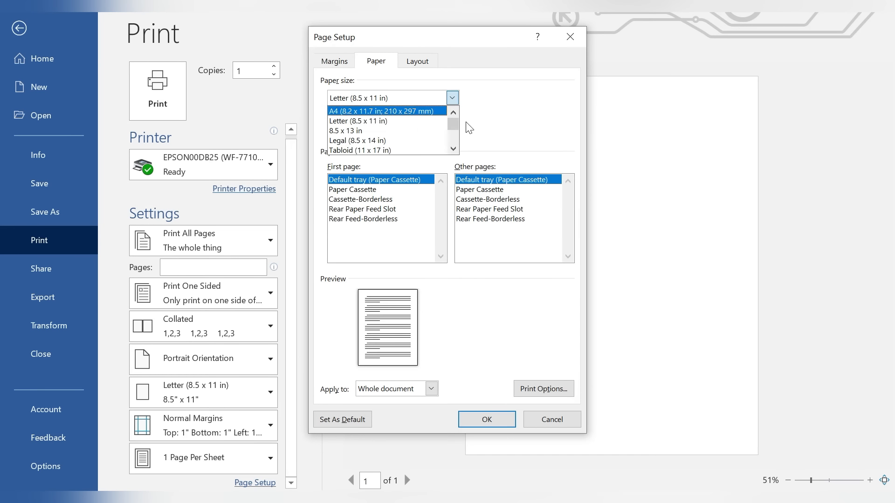
left_click(453, 149)
left_click(453, 149)
left_click(453, 150)
left_click(453, 149)
left_click(453, 149)
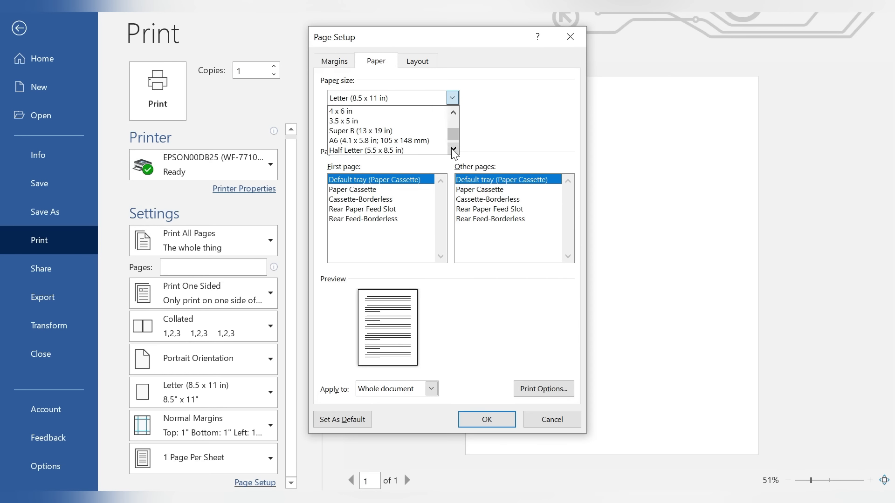
left_click(368, 131)
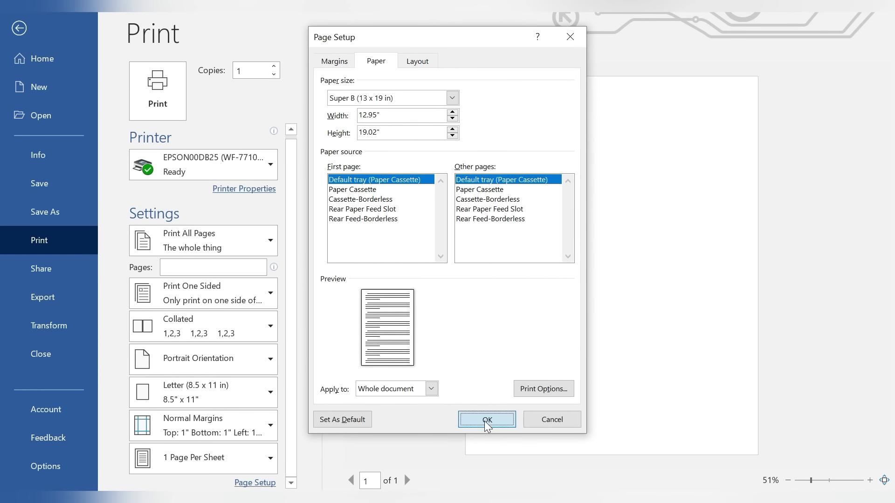
left_click(486, 421)
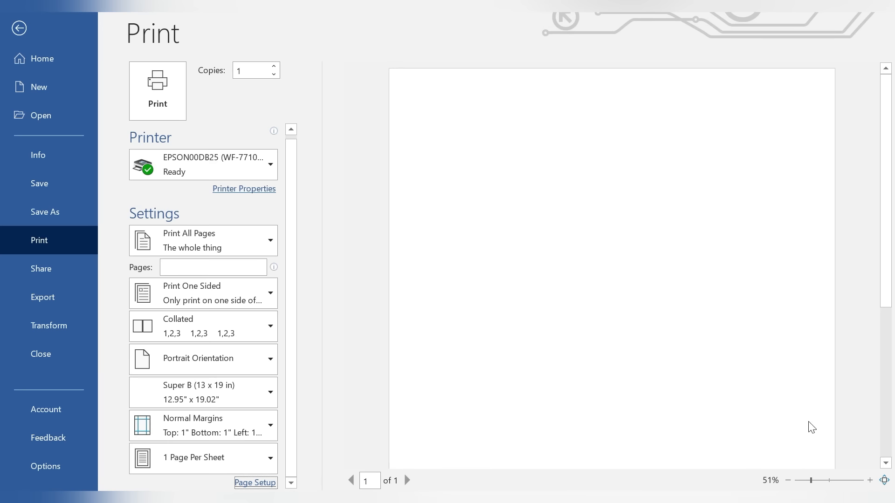
- Examine the full page in the print preview, and return to the document to view the page at 30% zoom
left_click(788, 481)
left_click(787, 481)
left_click(788, 481)
left_click(788, 480)
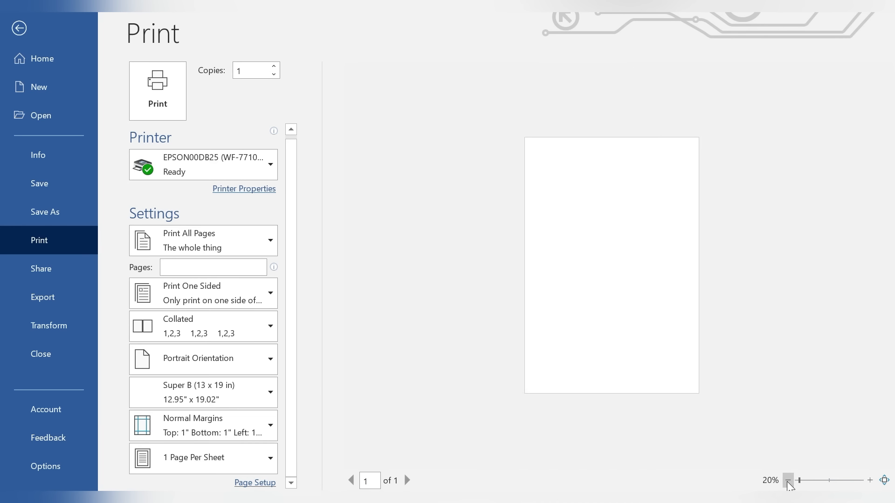
left_click(870, 480)
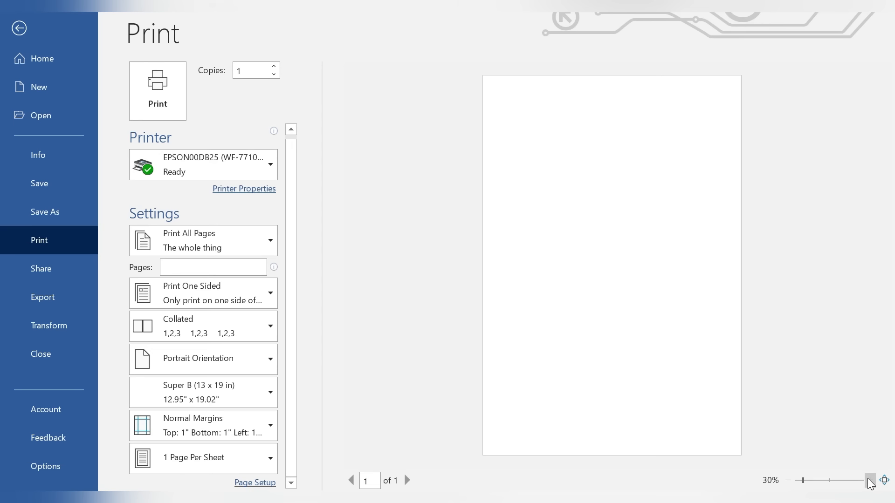
left_click(26, 30)
left_click(779, 480)
left_click(779, 480)
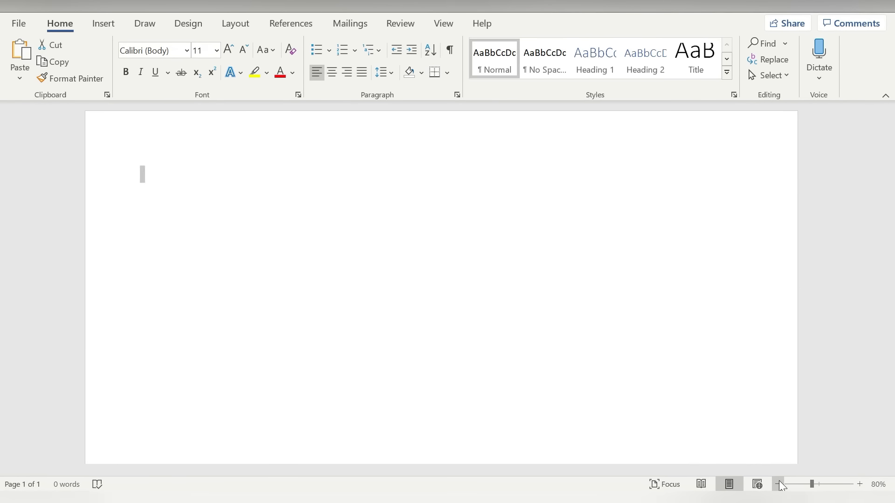
left_click(779, 480)
left_click(779, 480)
left_click(779, 480)
left_click(779, 480)
left_click(779, 480)
- Insert the downloaded Copy of Merry Christmas image from the Downloads folder into the document
left_click(98, 27)
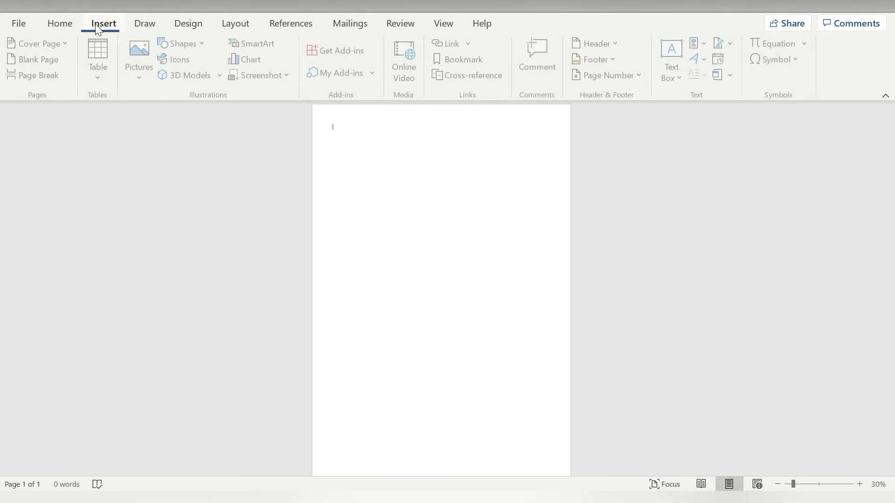
left_click(140, 63)
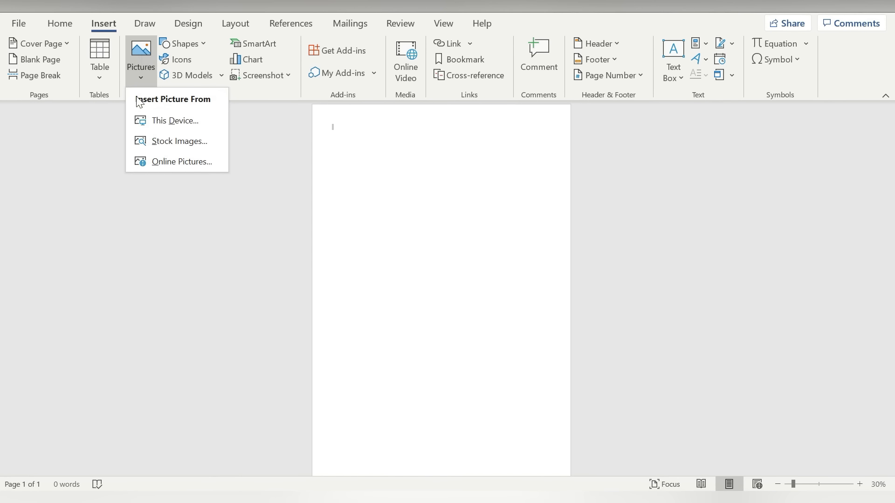
left_click(158, 119)
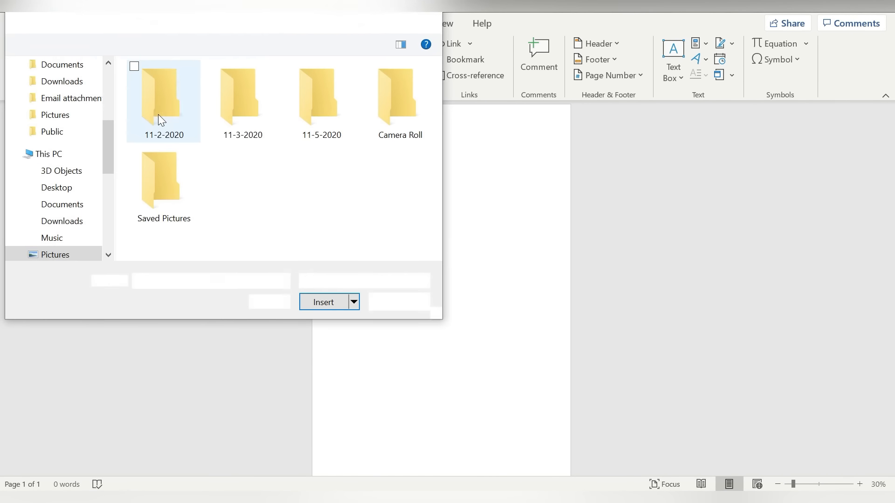
left_click(80, 222)
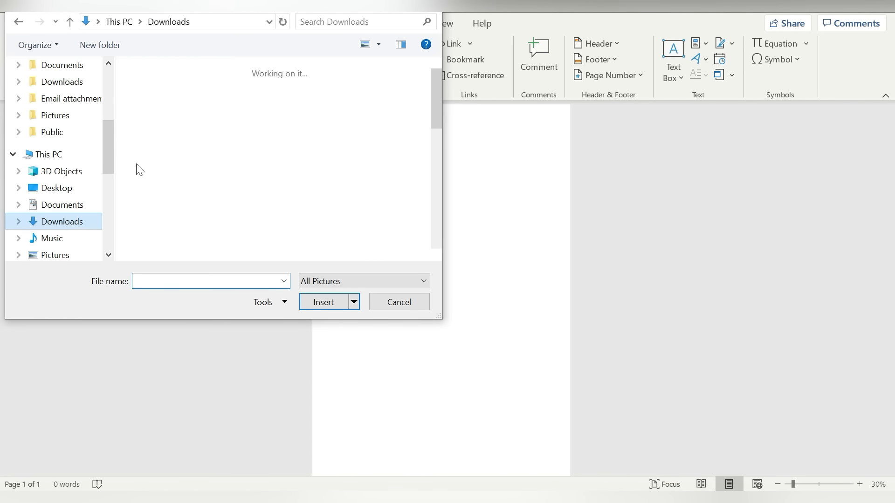
double_click(166, 113)
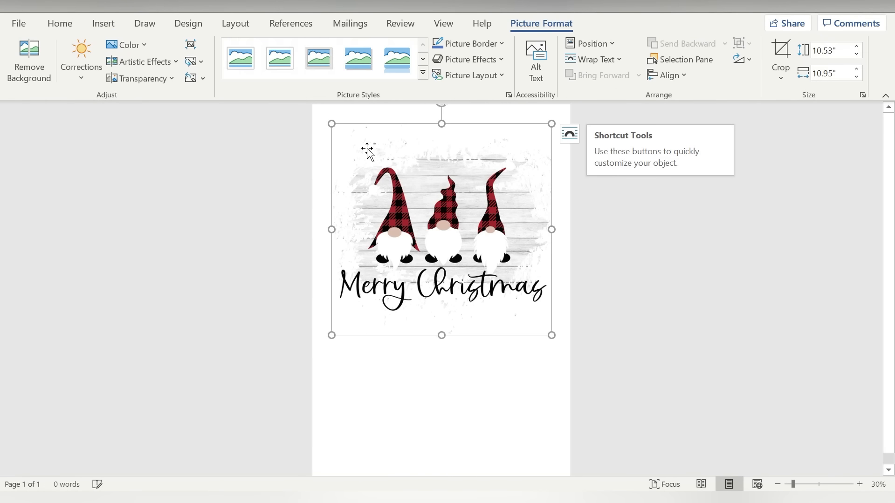
- Shrink the inserted gnome picture proportionally to about 8.39" high by 8.72" wide and deselect it
left_click_drag(552, 335, 501, 277)
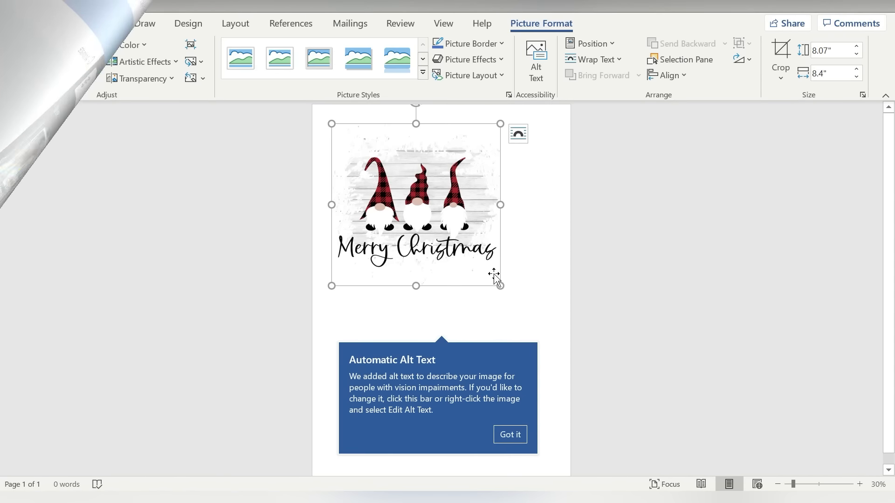
mouse_move(501, 285)
left_mouse_down()
mouse_move(541, 321)
mouse_move(511, 265)
mouse_move(505, 274)
left_mouse_up()
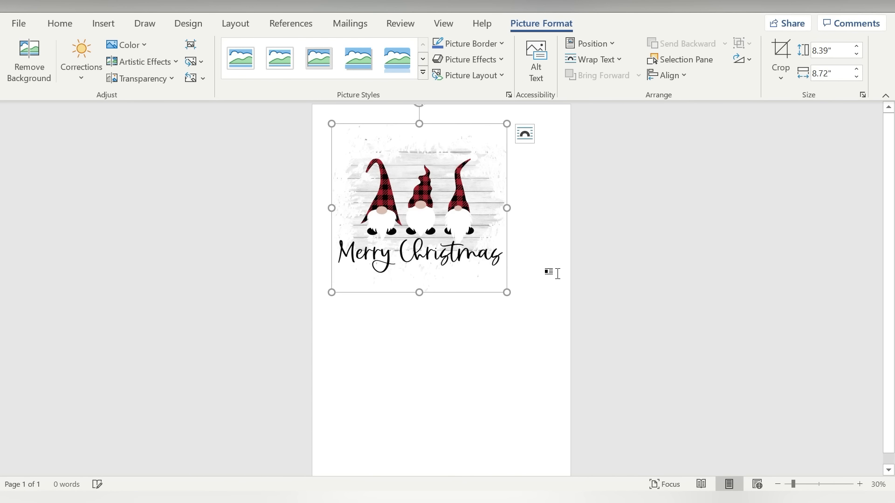
left_click(537, 273)
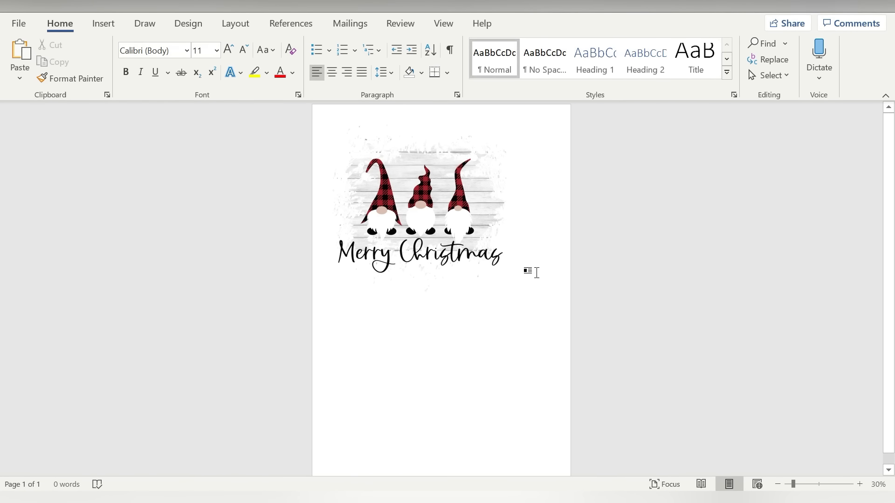